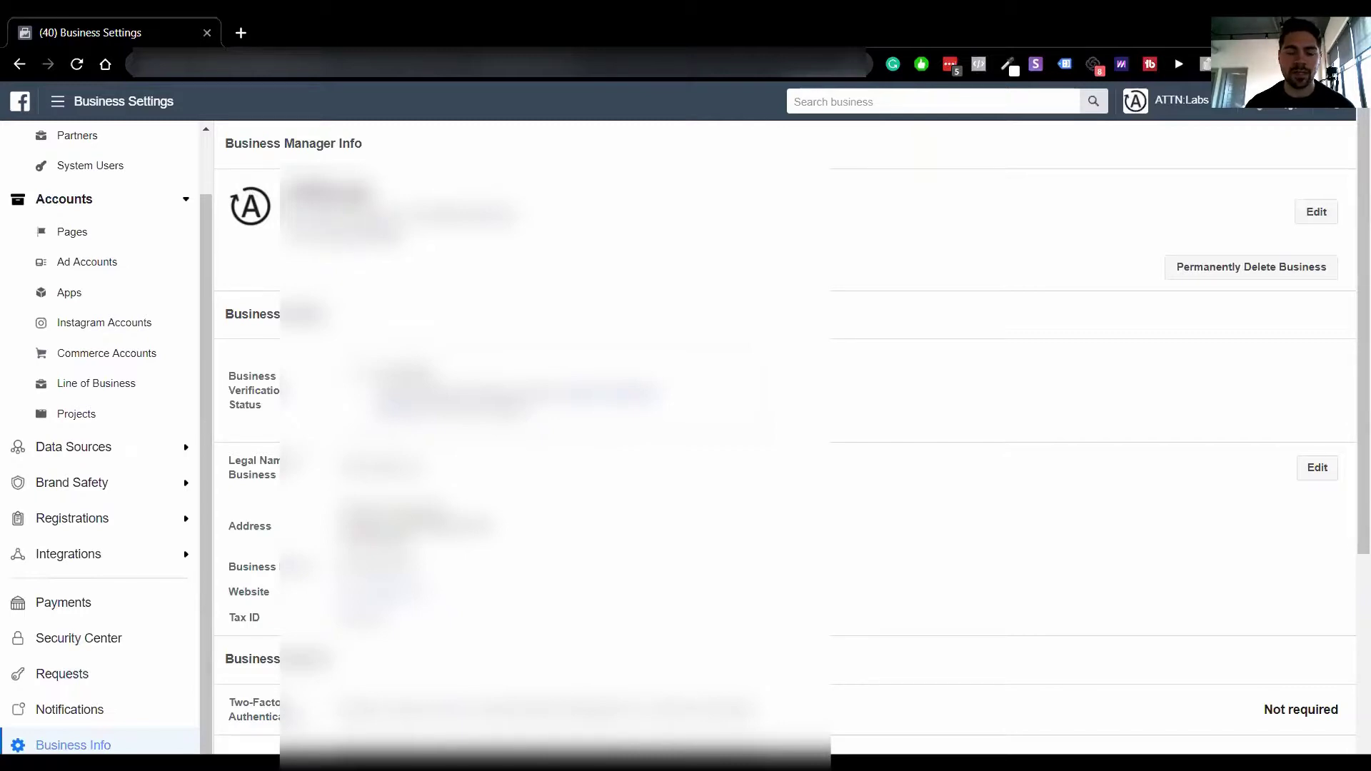
- Review the Business Info page, from the business manager details and legal information to the My Info section
{"action": "scroll", "coordinate": [398, 159], "scroll_direction": "down", "scroll_amount": 1}
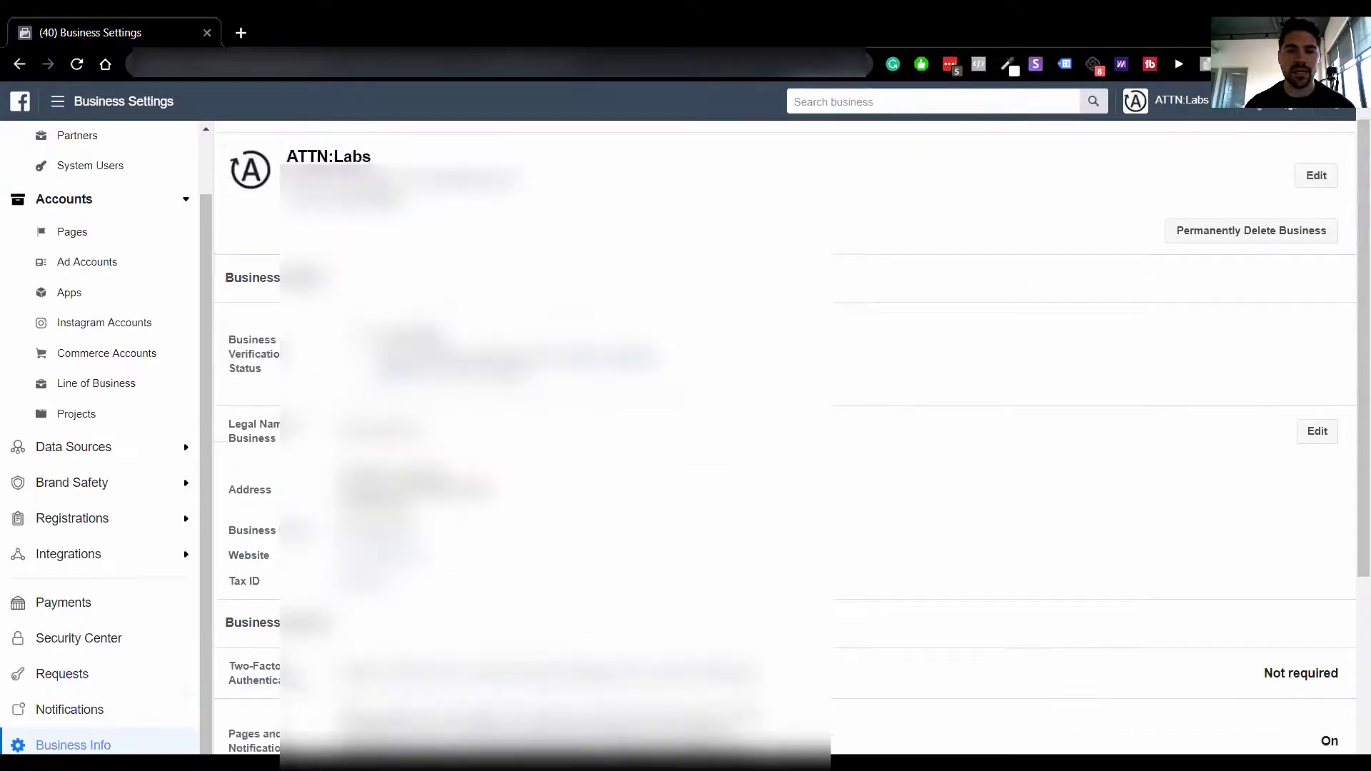
{"action": "scroll", "coordinate": [398, 159], "scroll_direction": "up", "scroll_amount": 1}
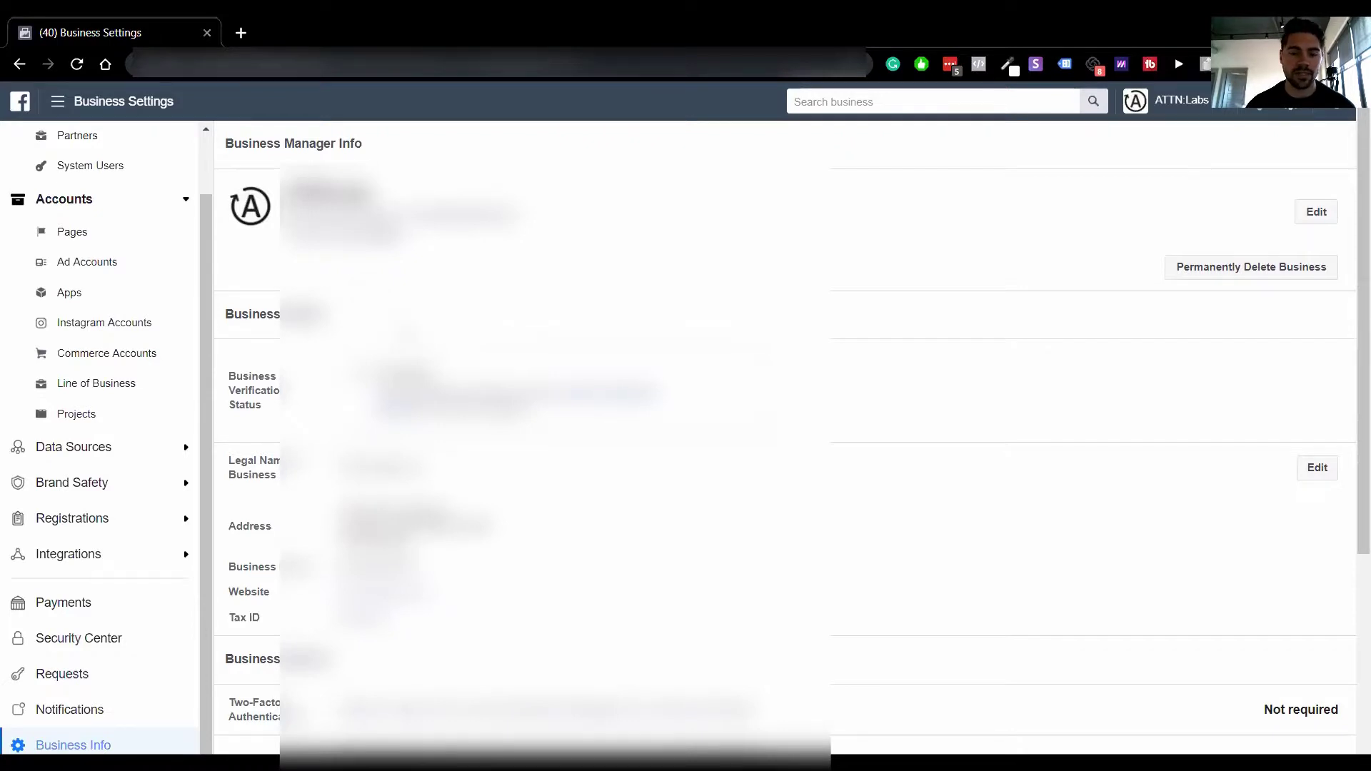
{"action": "scroll", "coordinate": [275, 549], "scroll_direction": "down", "scroll_amount": 2}
{"action": "scroll", "coordinate": [276, 550], "scroll_direction": "up", "scroll_amount": 1}
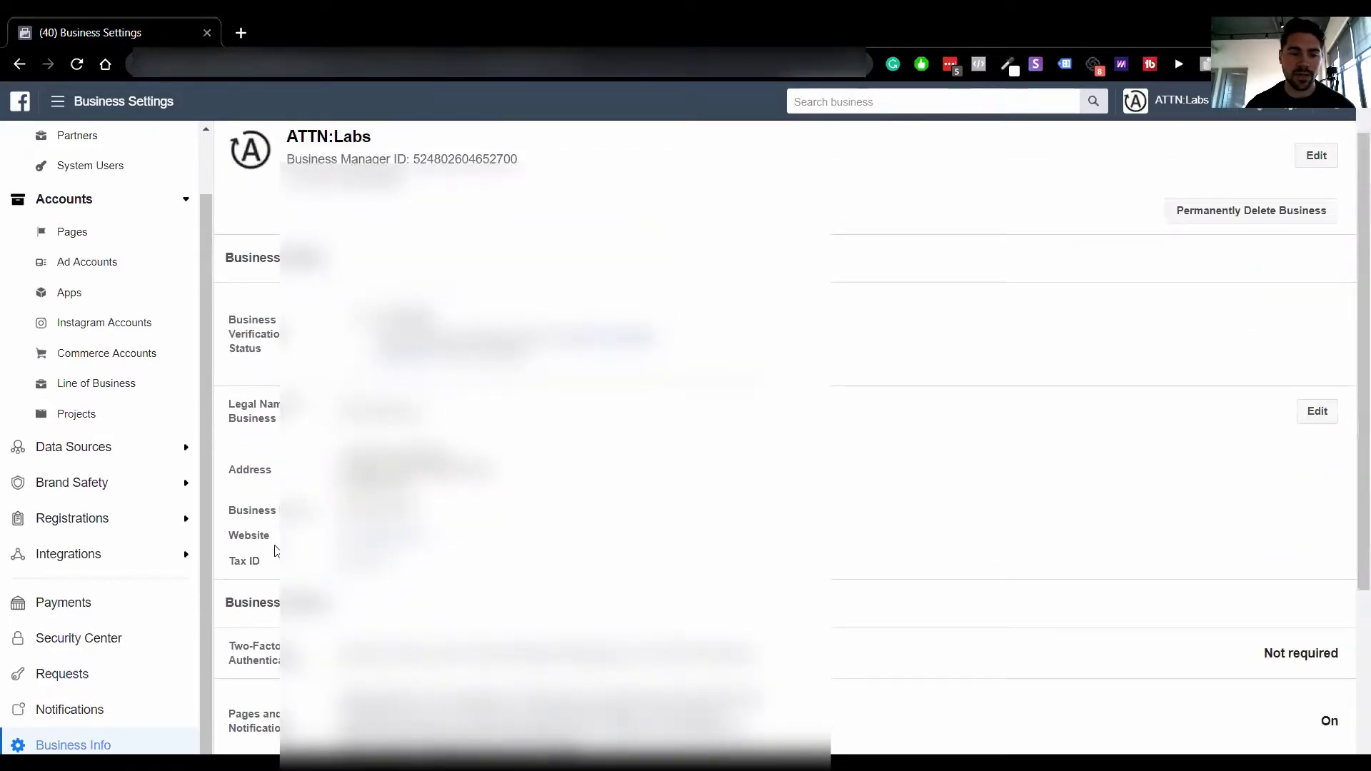
{"action": "scroll", "coordinate": [275, 550], "scroll_direction": "down", "scroll_amount": 3}
{"action": "scroll", "coordinate": [275, 549], "scroll_direction": "down", "scroll_amount": 1}
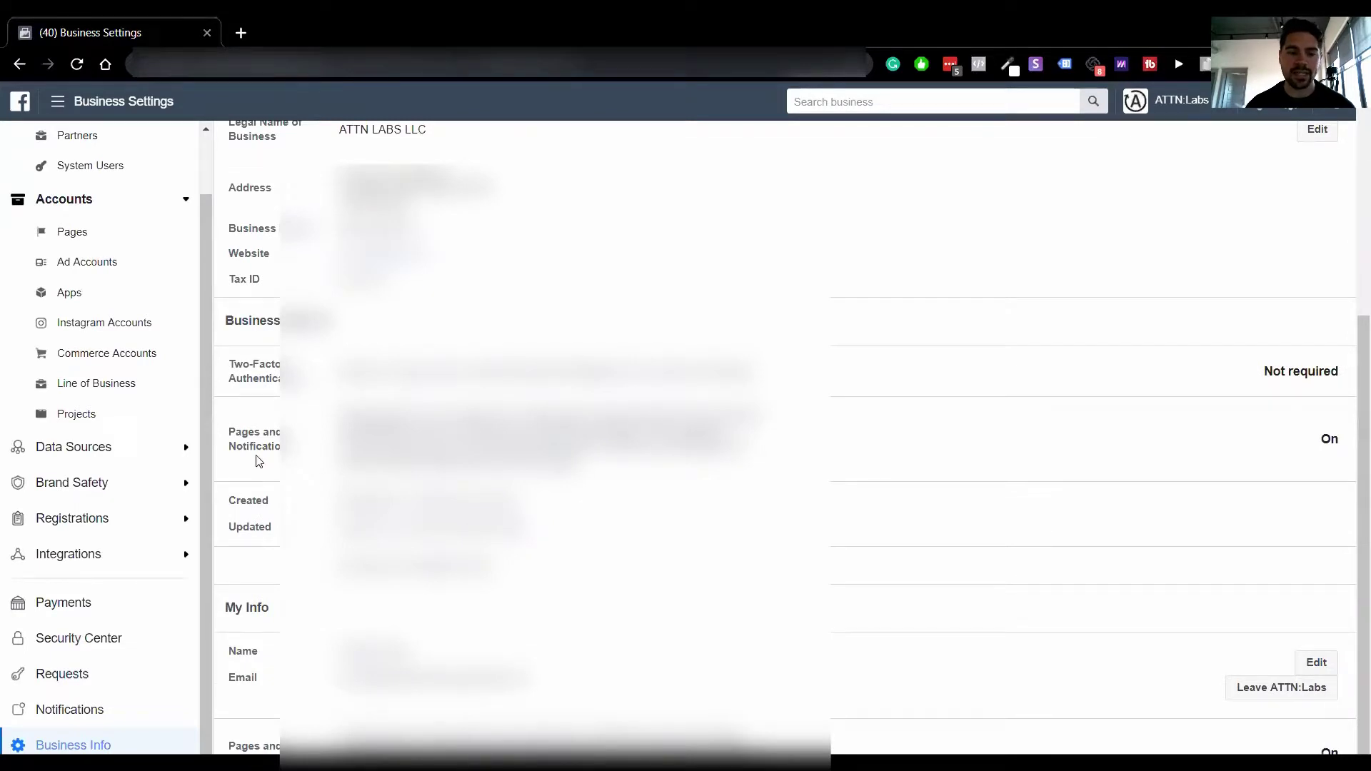
{"action": "scroll", "coordinate": [259, 461], "scroll_direction": "up", "scroll_amount": 4}
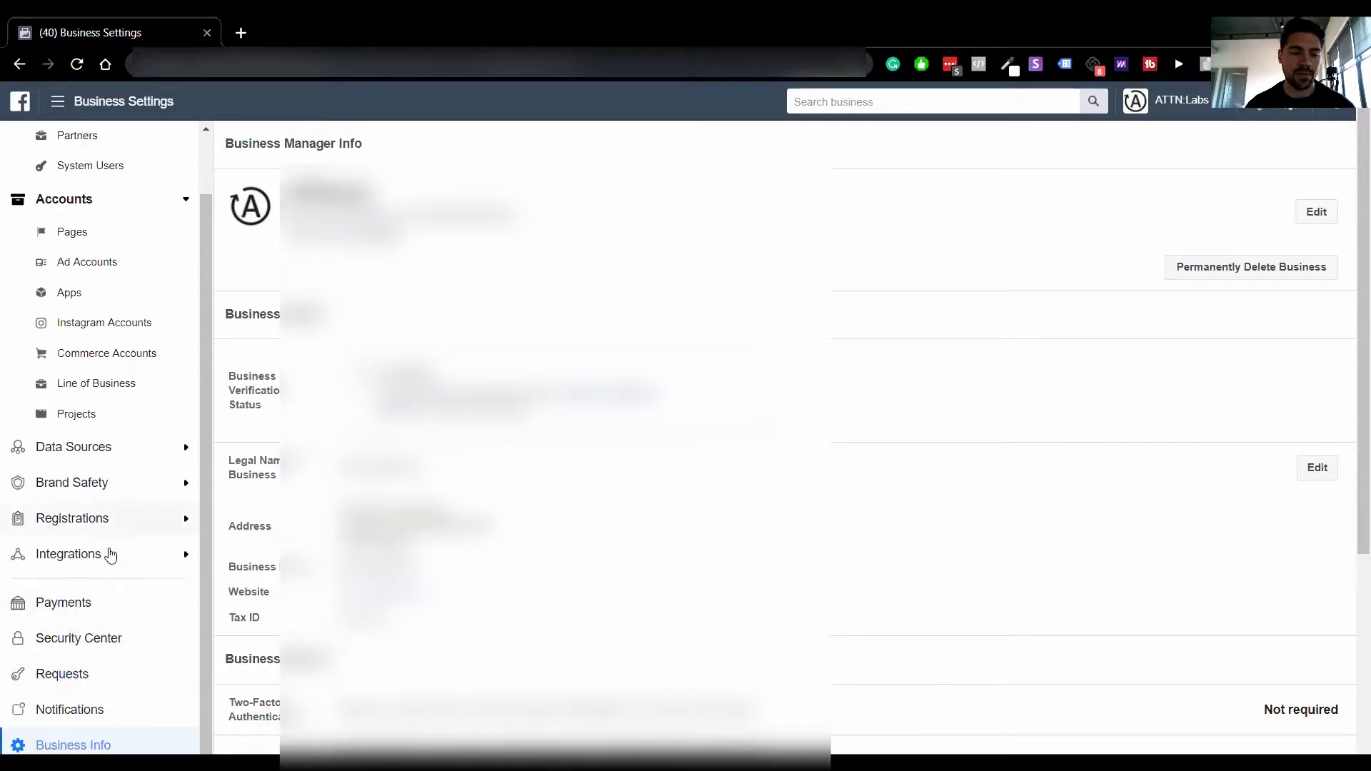
- View the Payments settings and the form for adding a credit or debit card, leaving without adding one
{"action": "left_click", "coordinate": [106, 602]}
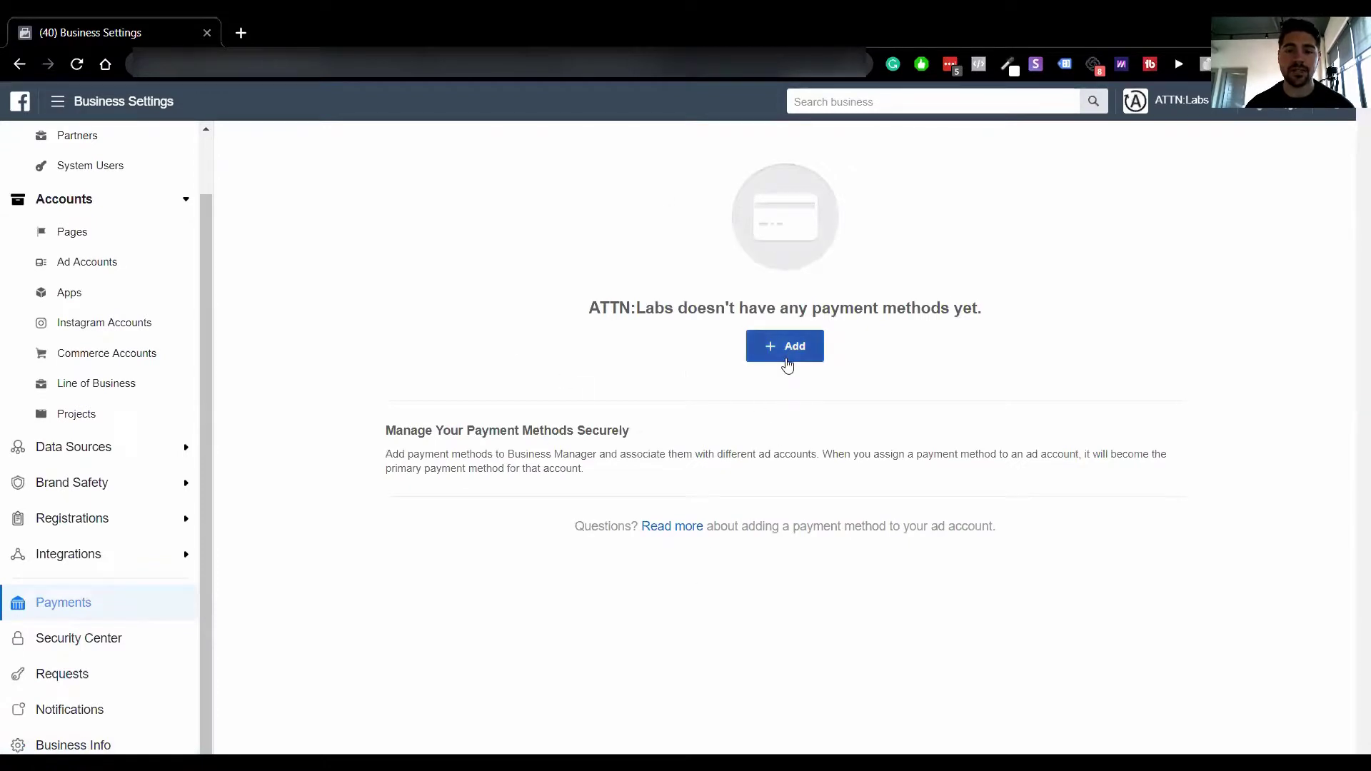
{"action": "left_click", "coordinate": [785, 354]}
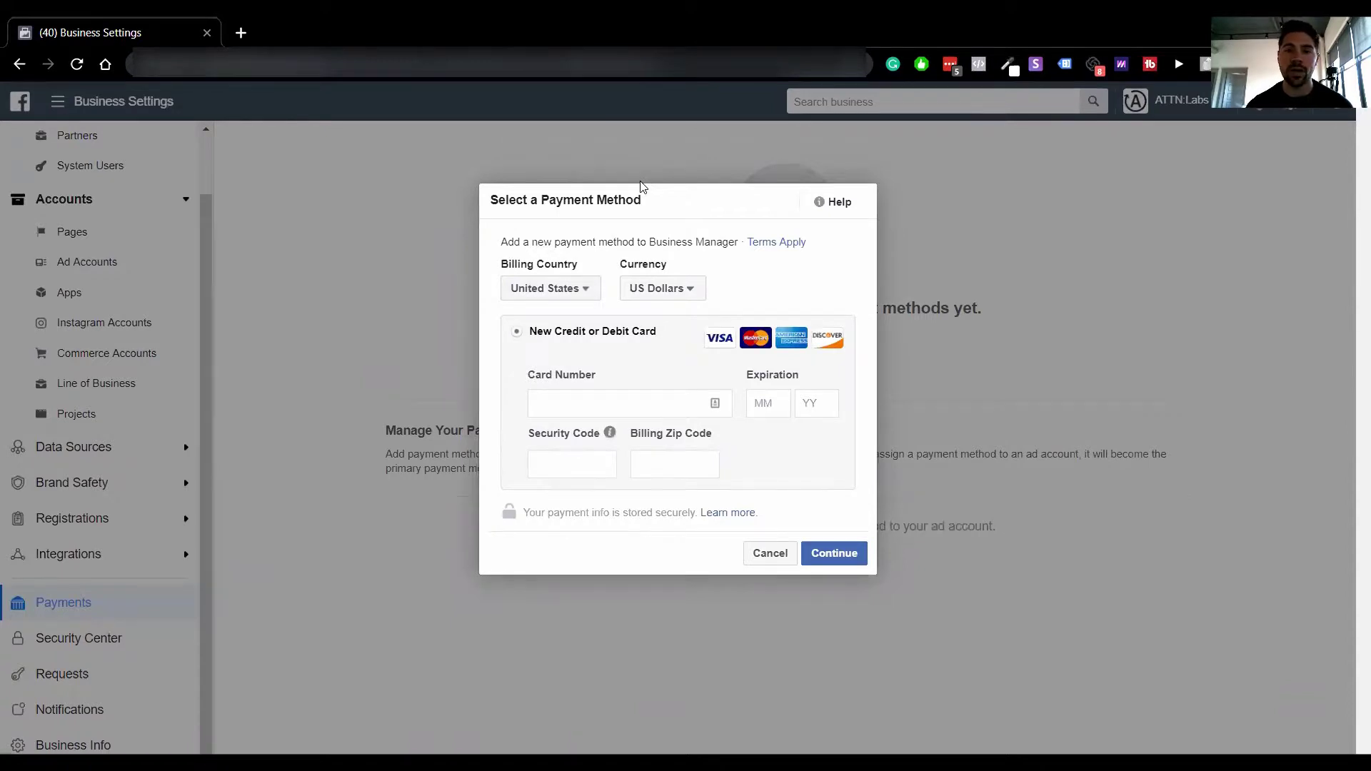
{"action": "left_click", "coordinate": [770, 553]}
- Expand Data Sources, Brand Safety, Registrations and Integrations, and view the Leads Access and News Pages settings
{"action": "left_click", "coordinate": [112, 517]}
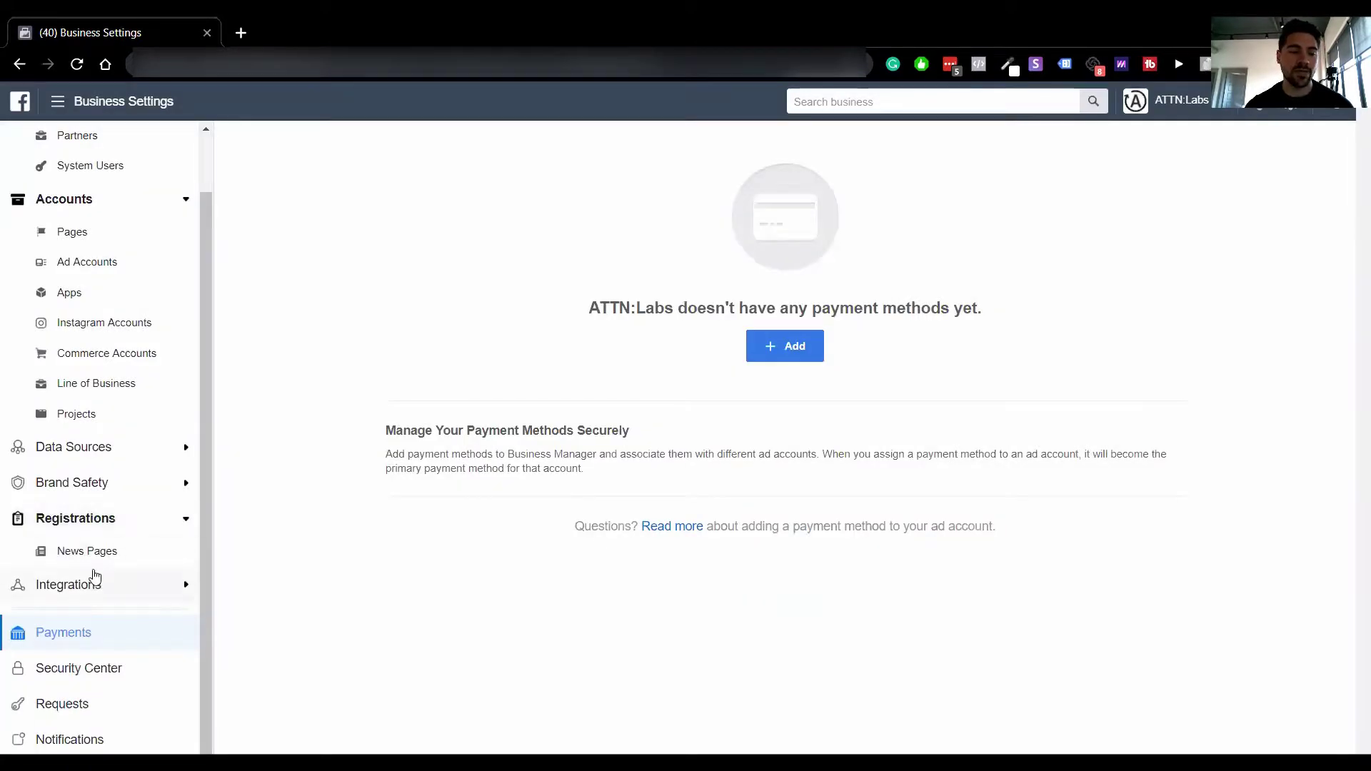
{"action": "left_click", "coordinate": [93, 580]}
{"action": "left_click", "coordinate": [105, 519]}
{"action": "left_click", "coordinate": [104, 519]}
{"action": "left_click", "coordinate": [108, 492]}
{"action": "left_click", "coordinate": [105, 451]}
{"action": "scroll", "coordinate": [100, 490], "scroll_direction": "down", "scroll_amount": 2}
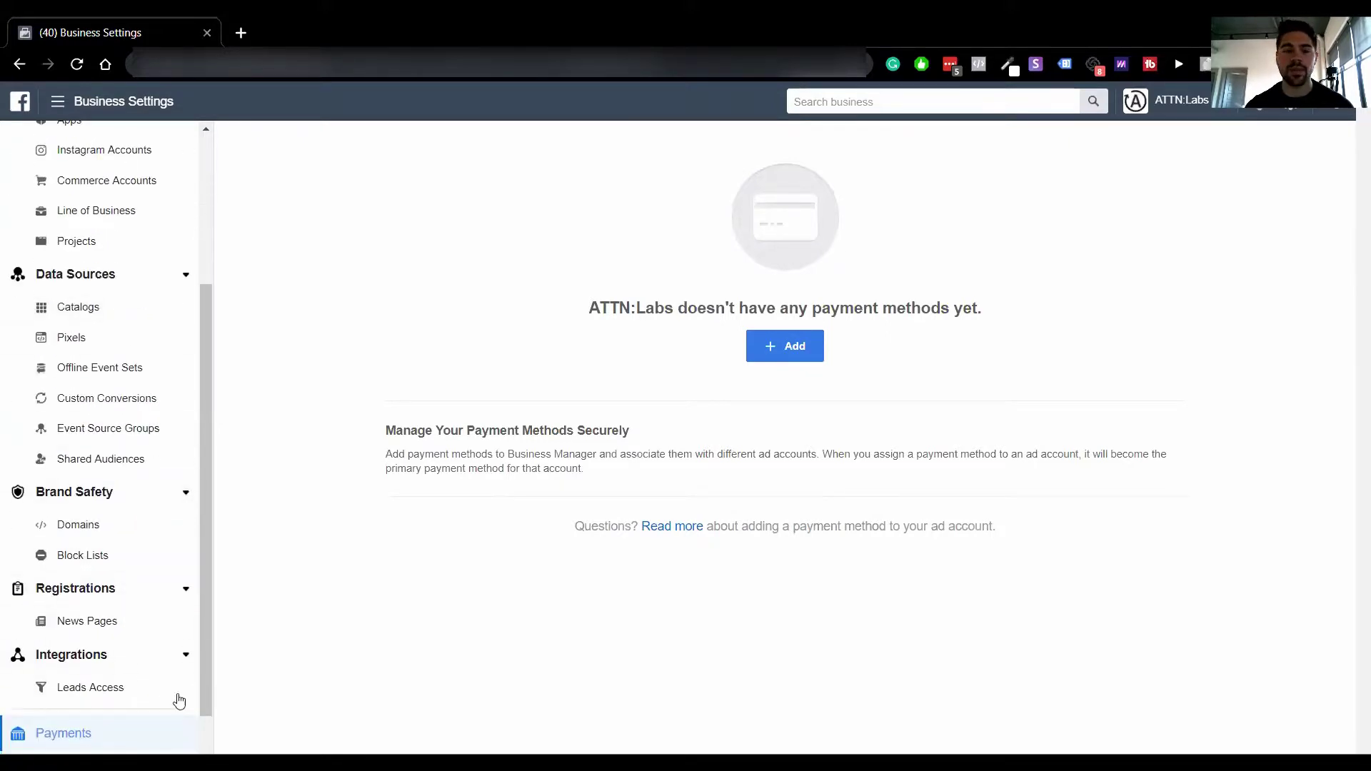
{"action": "left_click", "coordinate": [133, 696]}
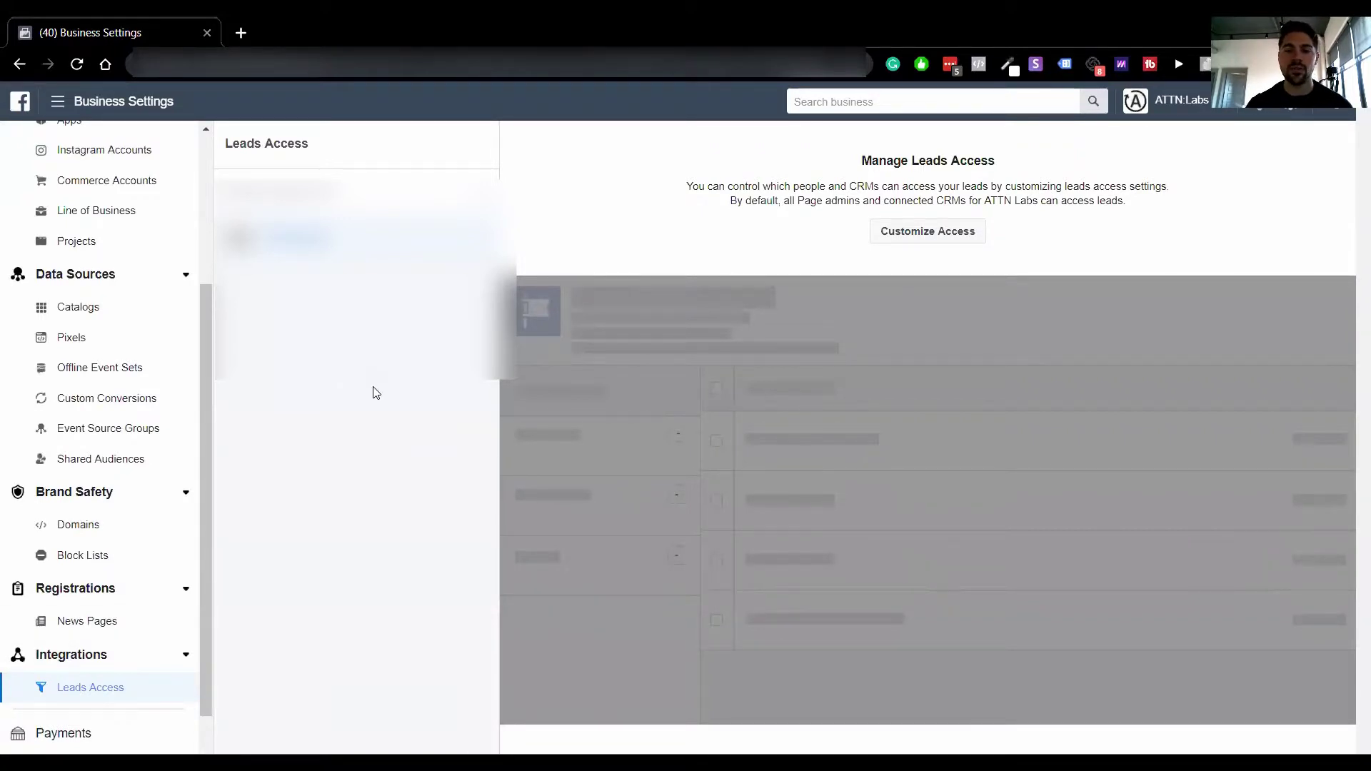
{"action": "left_click", "coordinate": [82, 616]}
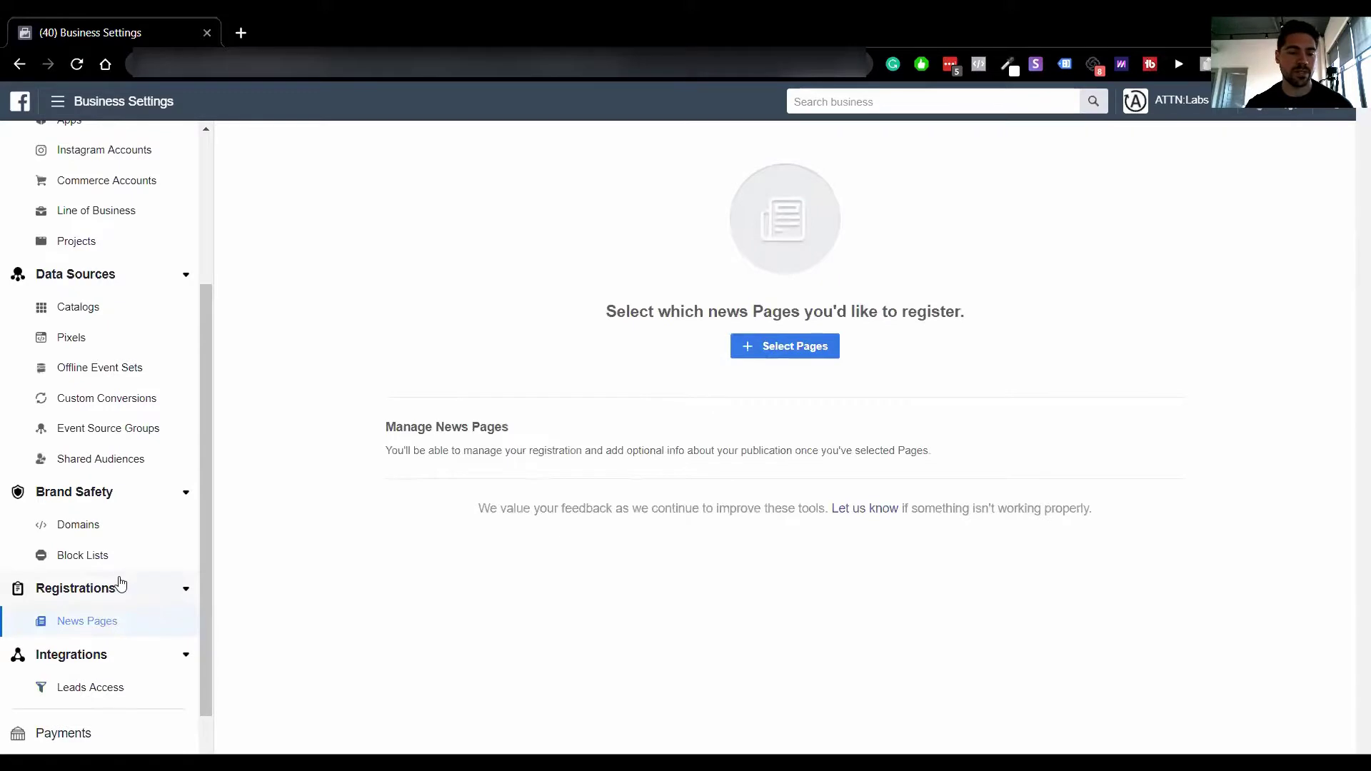
- Add the domain attnlabs2.com to the business under Brand Safety and examine its DNS TXT record verification instructions
{"action": "left_click", "coordinate": [99, 535]}
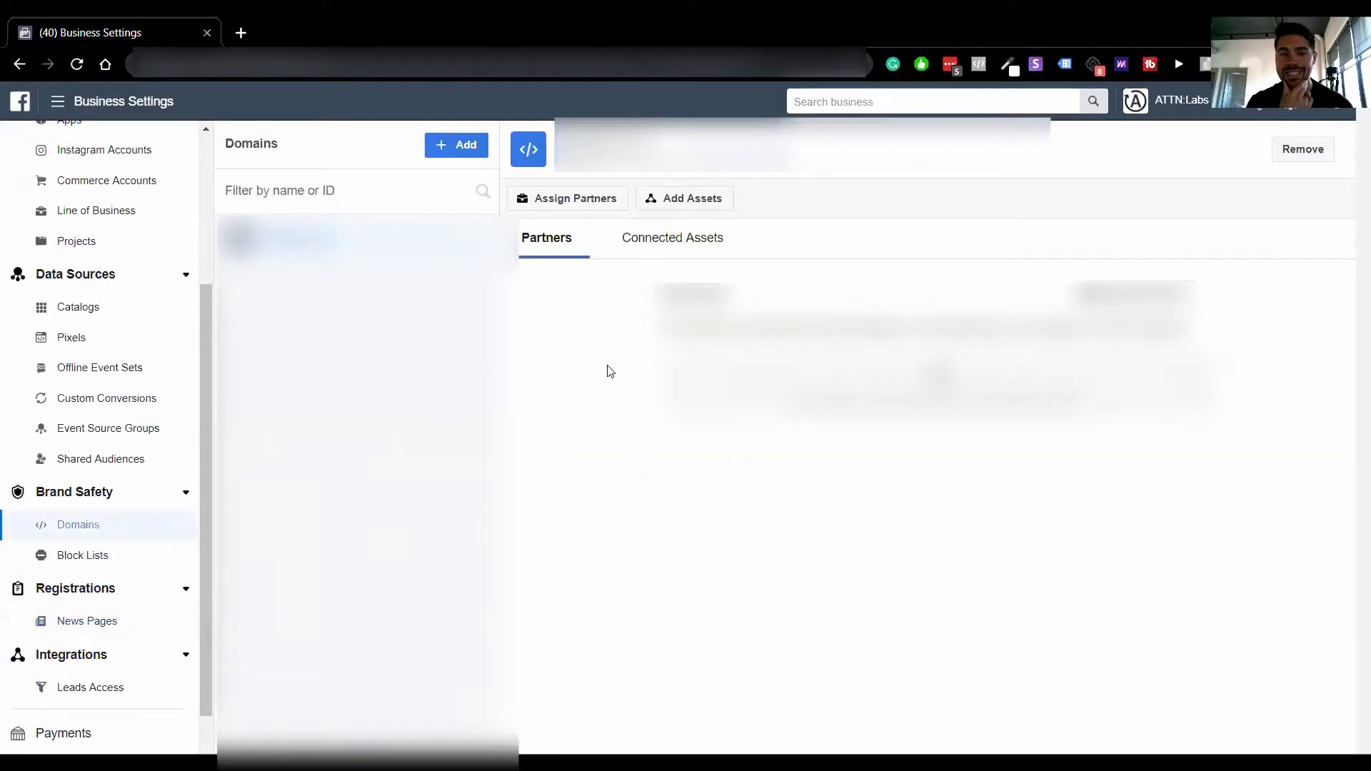
{"action": "left_click", "coordinate": [456, 146]}
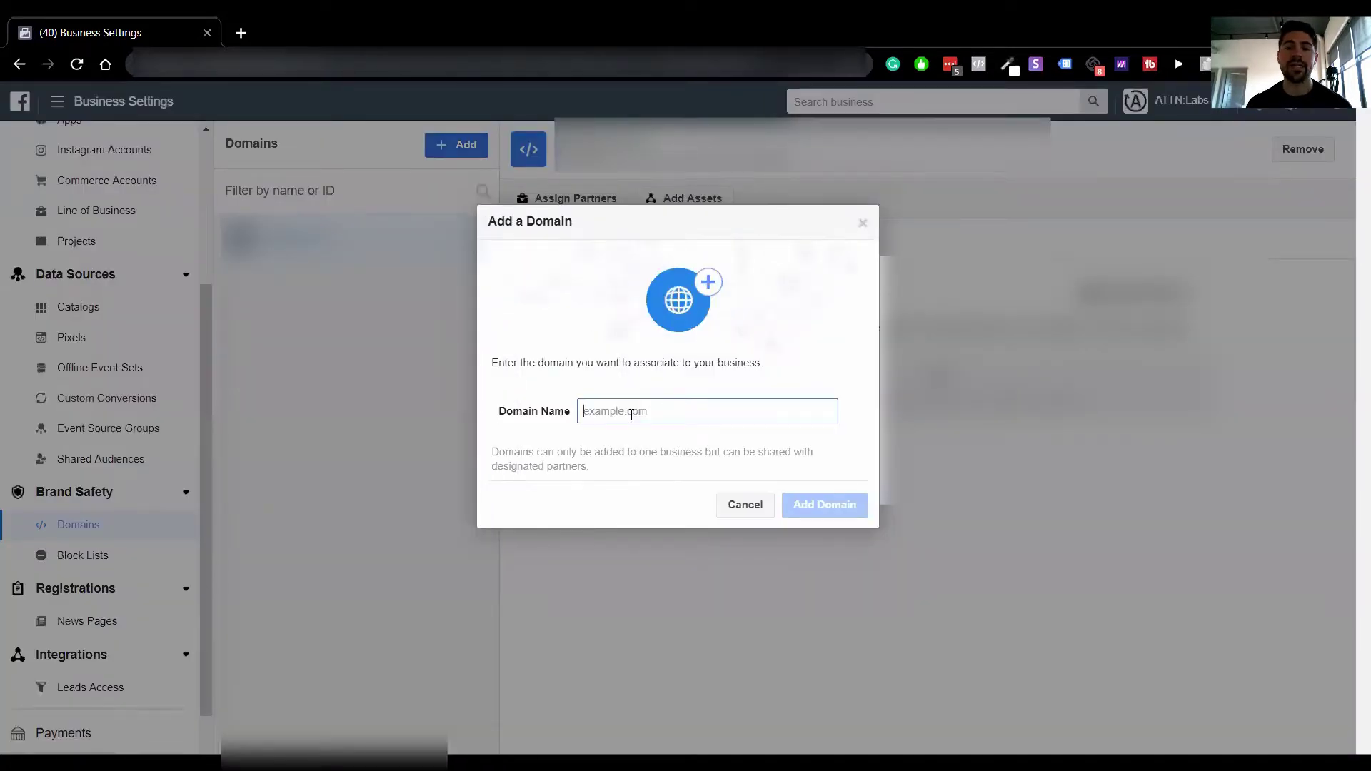
{"action": "type", "text": "attnlabs2"}
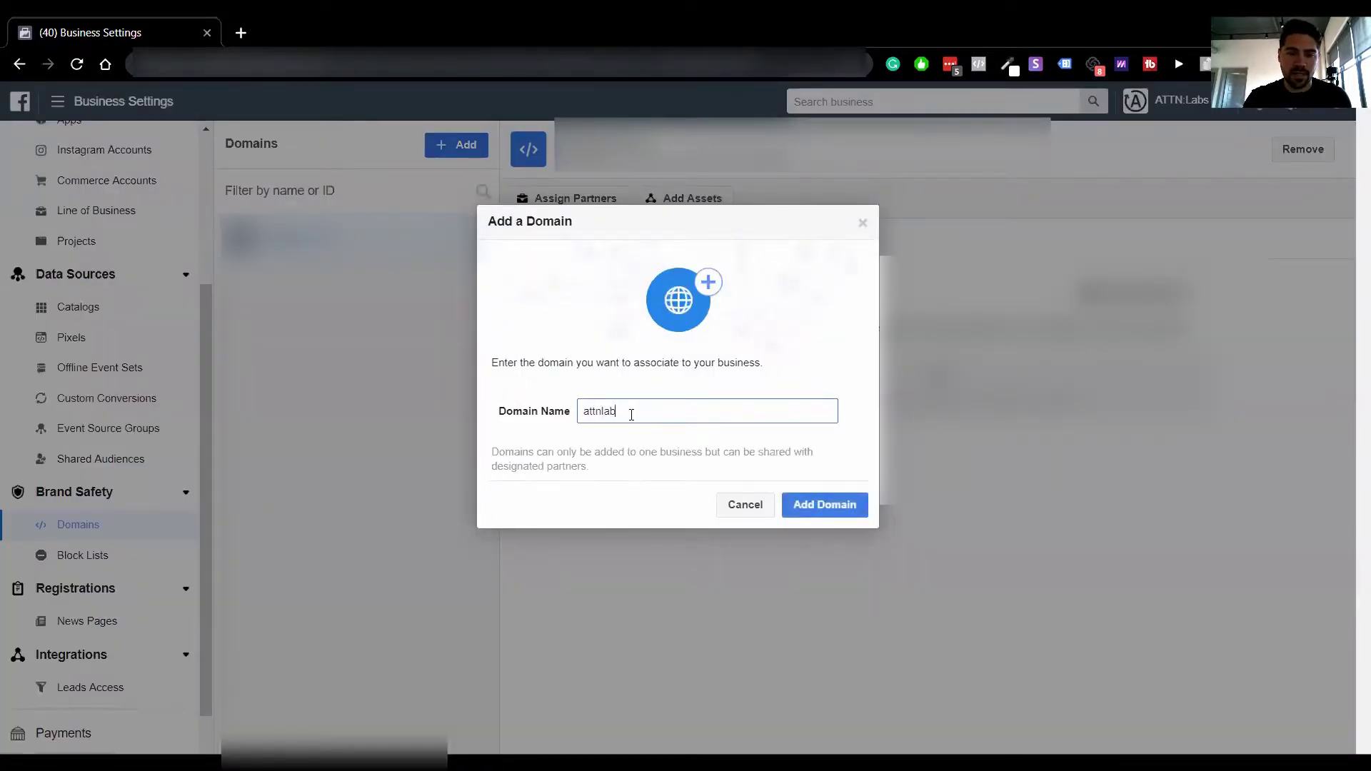
{"action": "type", "text": ".com"}
{"action": "left_click", "coordinate": [825, 504]}
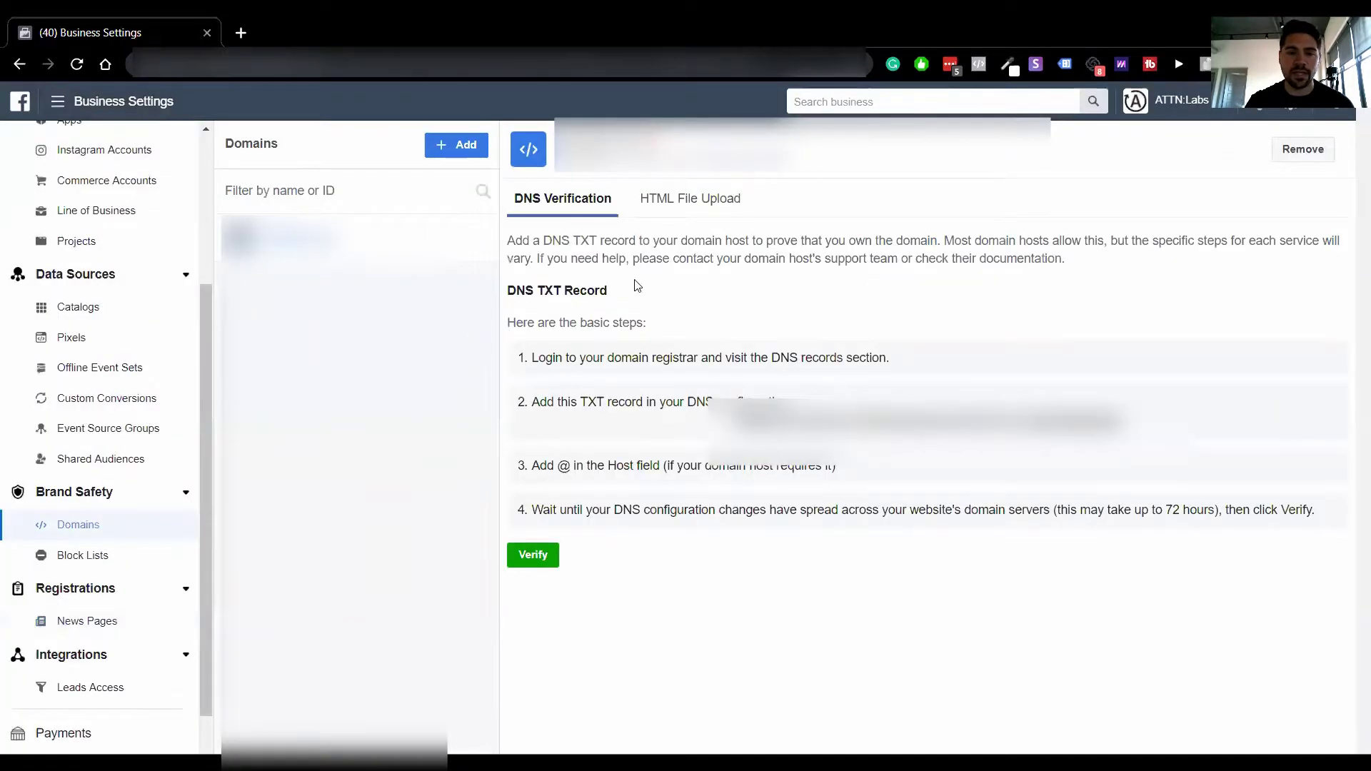
{"action": "triple_click", "coordinate": [587, 289]}
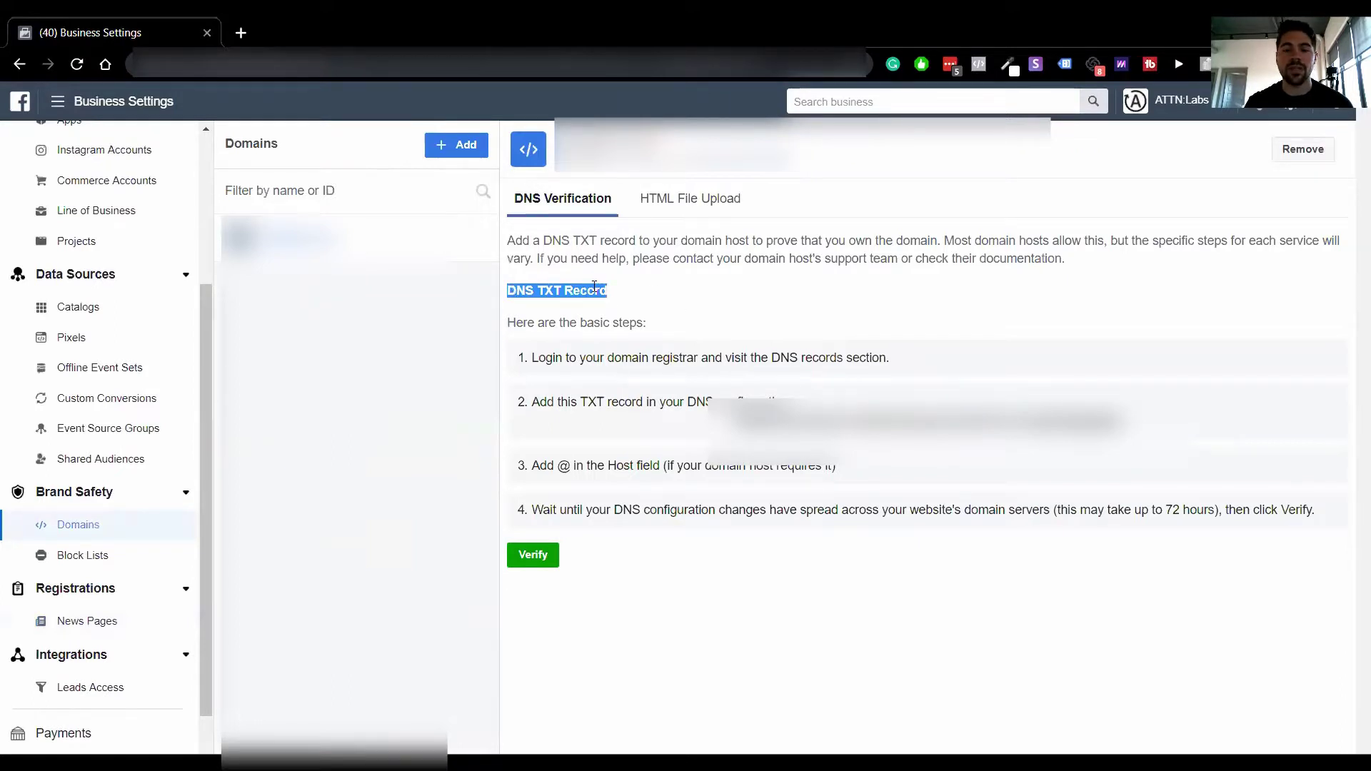
{"action": "left_click", "coordinate": [641, 327]}
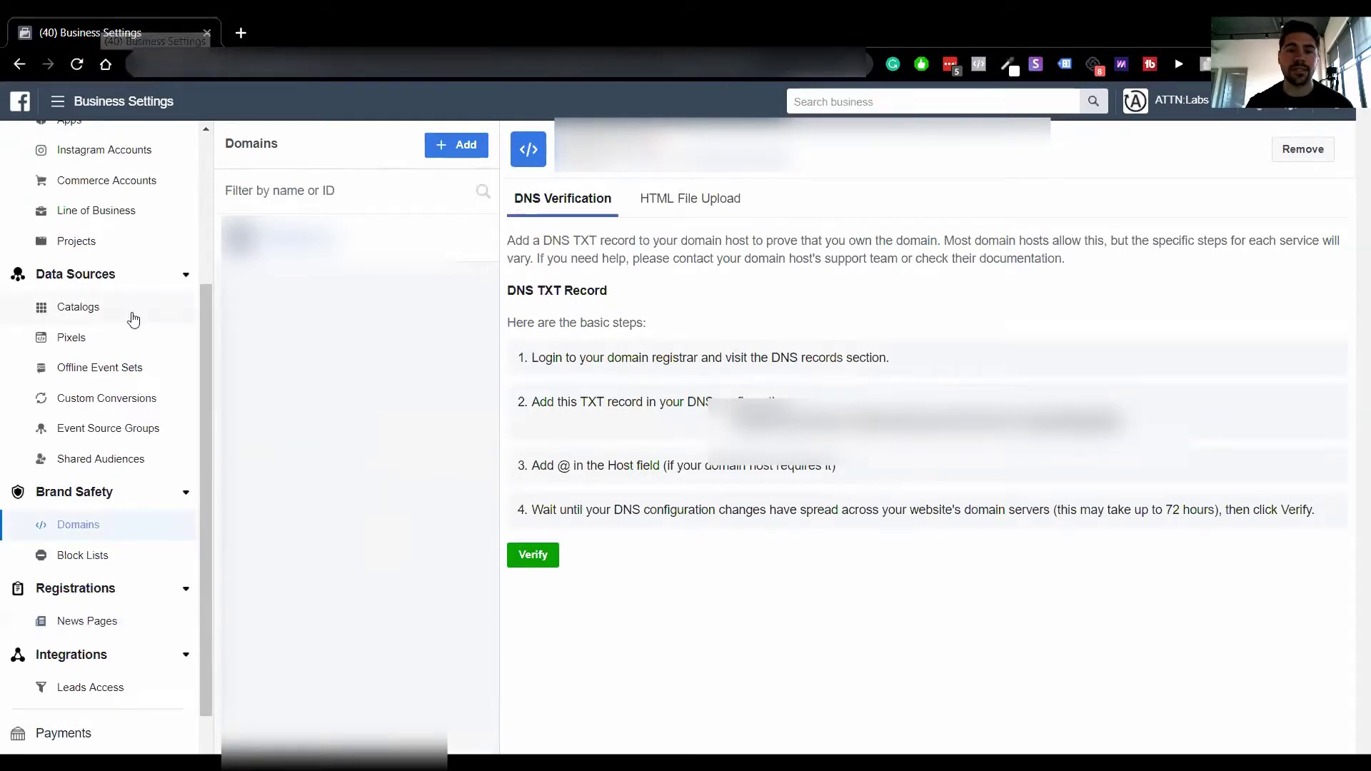
- View the Shared Audiences settings and look over the full overview of business tools
{"action": "left_click", "coordinate": [158, 463]}
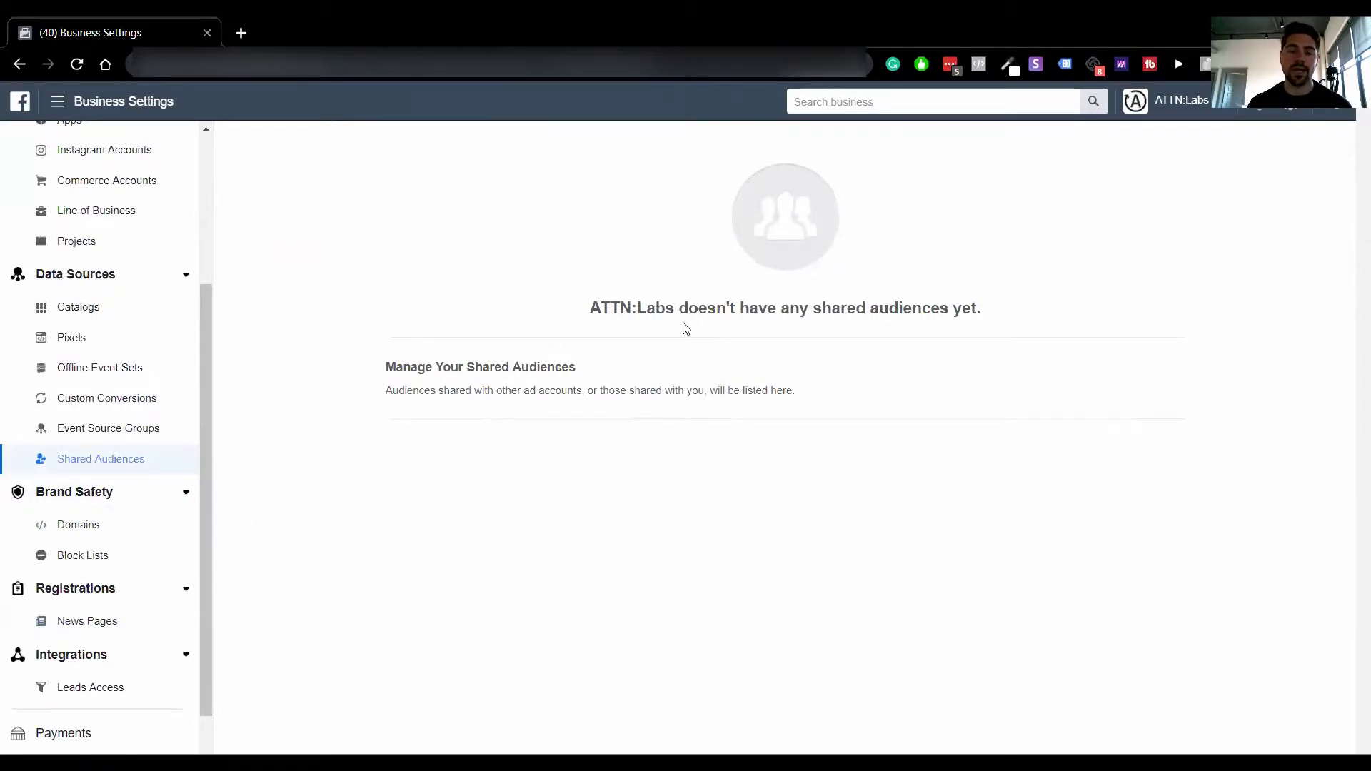
{"action": "left_click", "coordinate": [58, 101]}
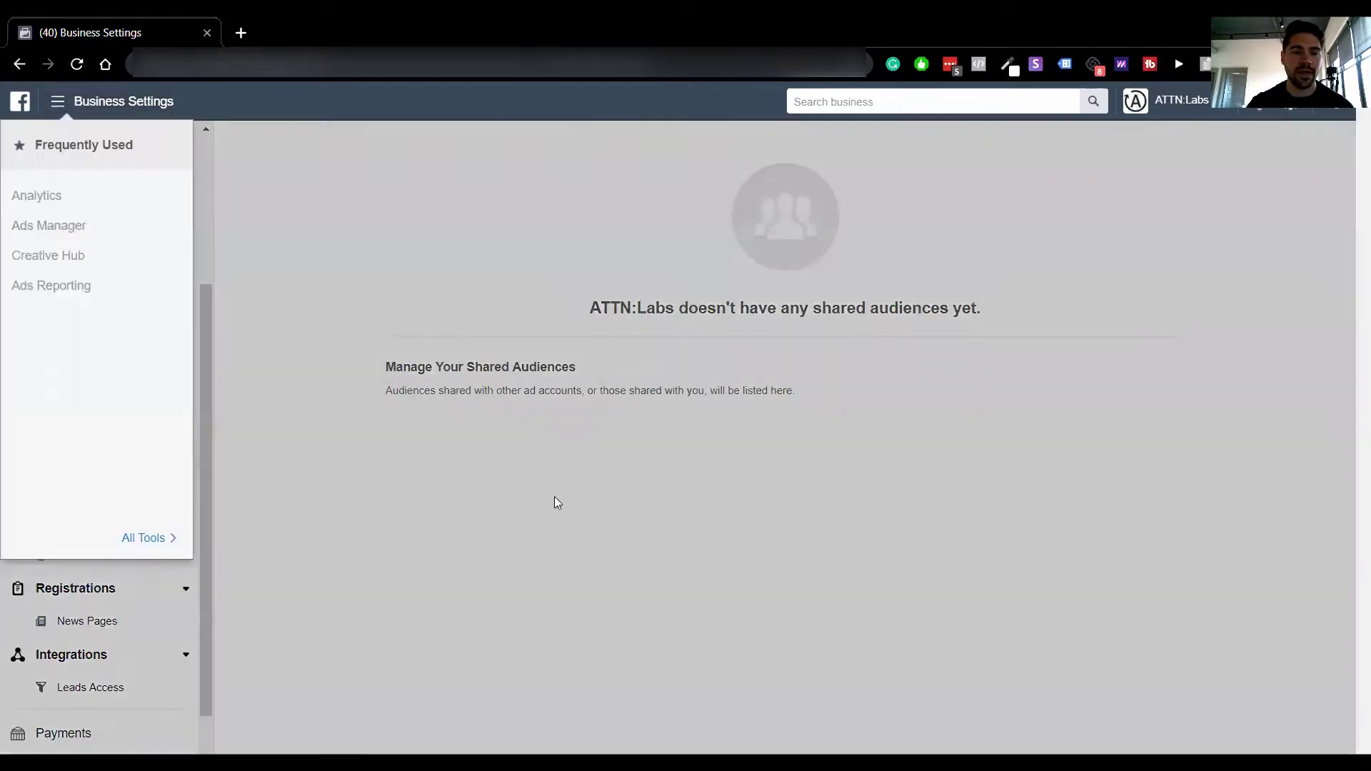
{"action": "left_click", "coordinate": [162, 538]}
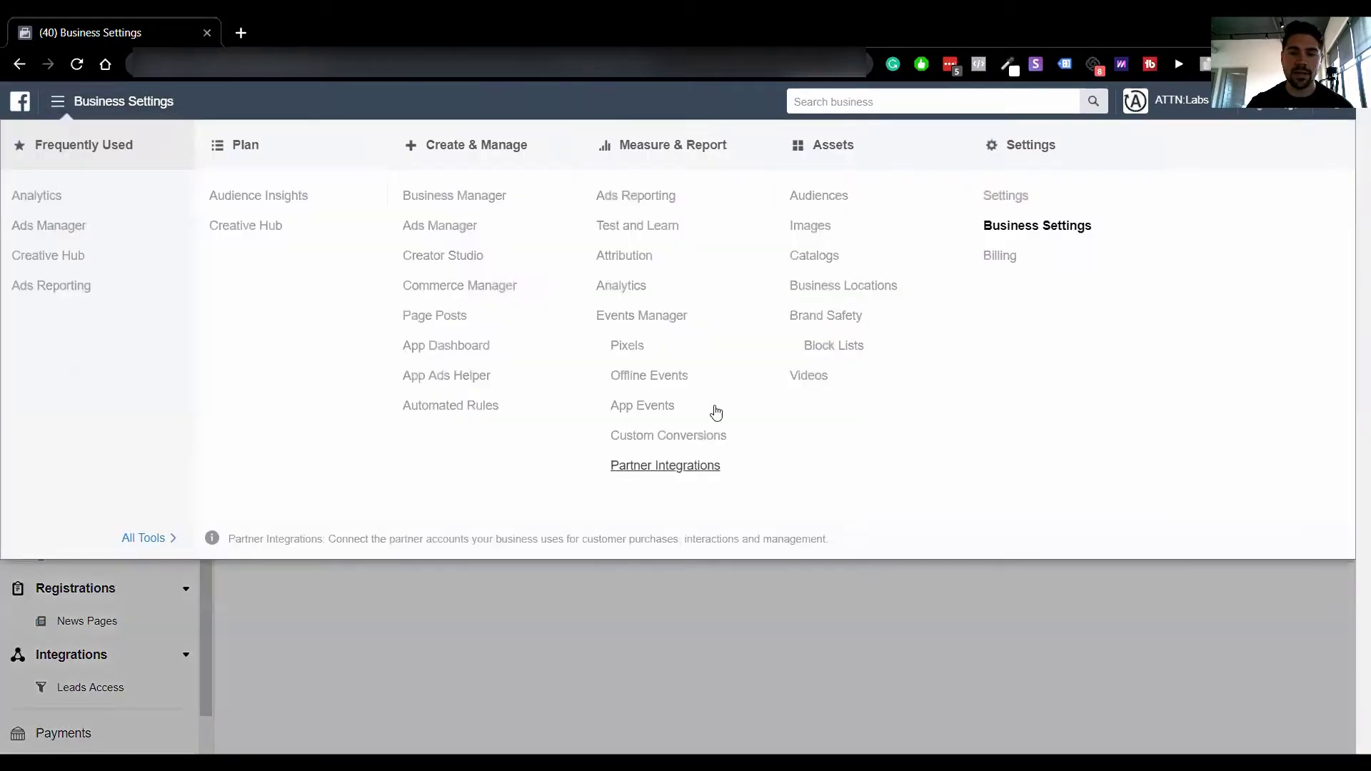
{"action": "left_click", "coordinate": [694, 694]}
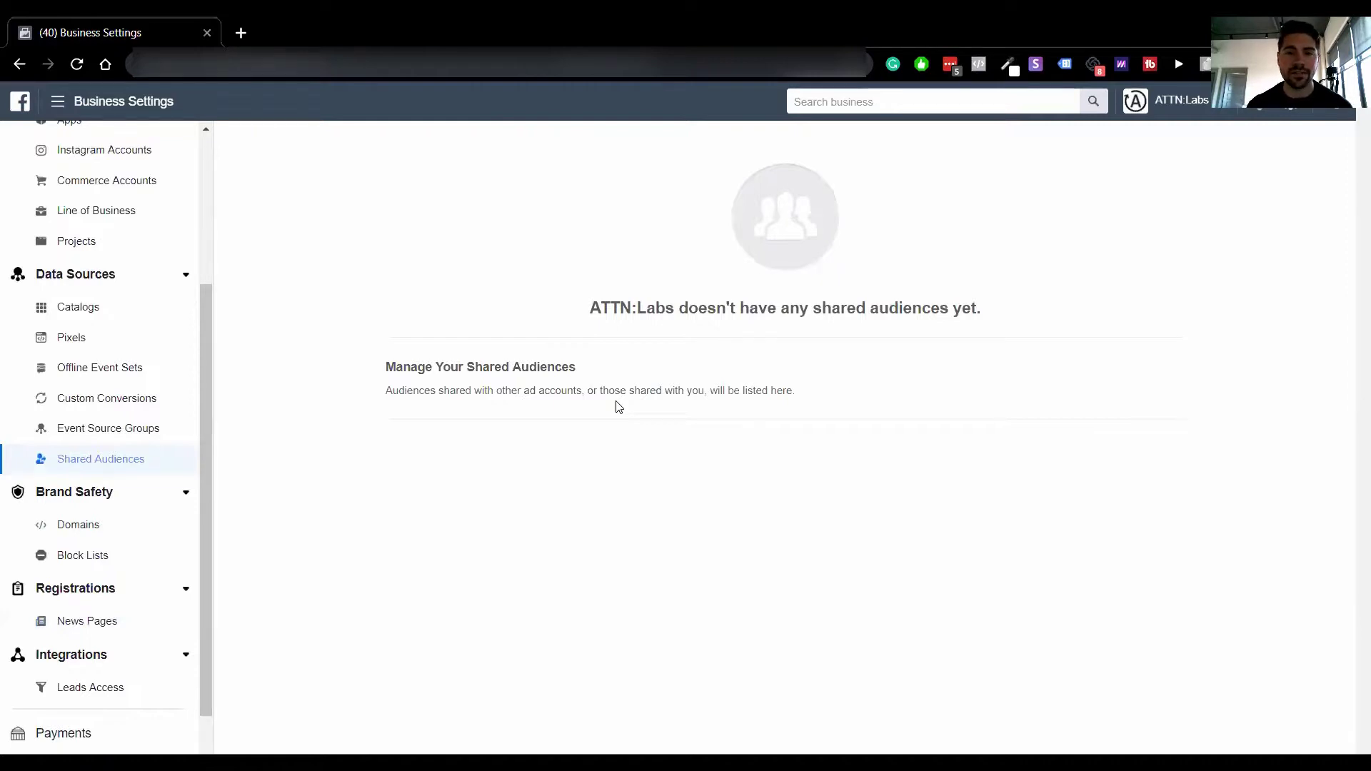
- Look through the Event Source Groups, Custom Conversions, Pixels and Catalogs settings under Data Sources
{"action": "left_click", "coordinate": [108, 428]}
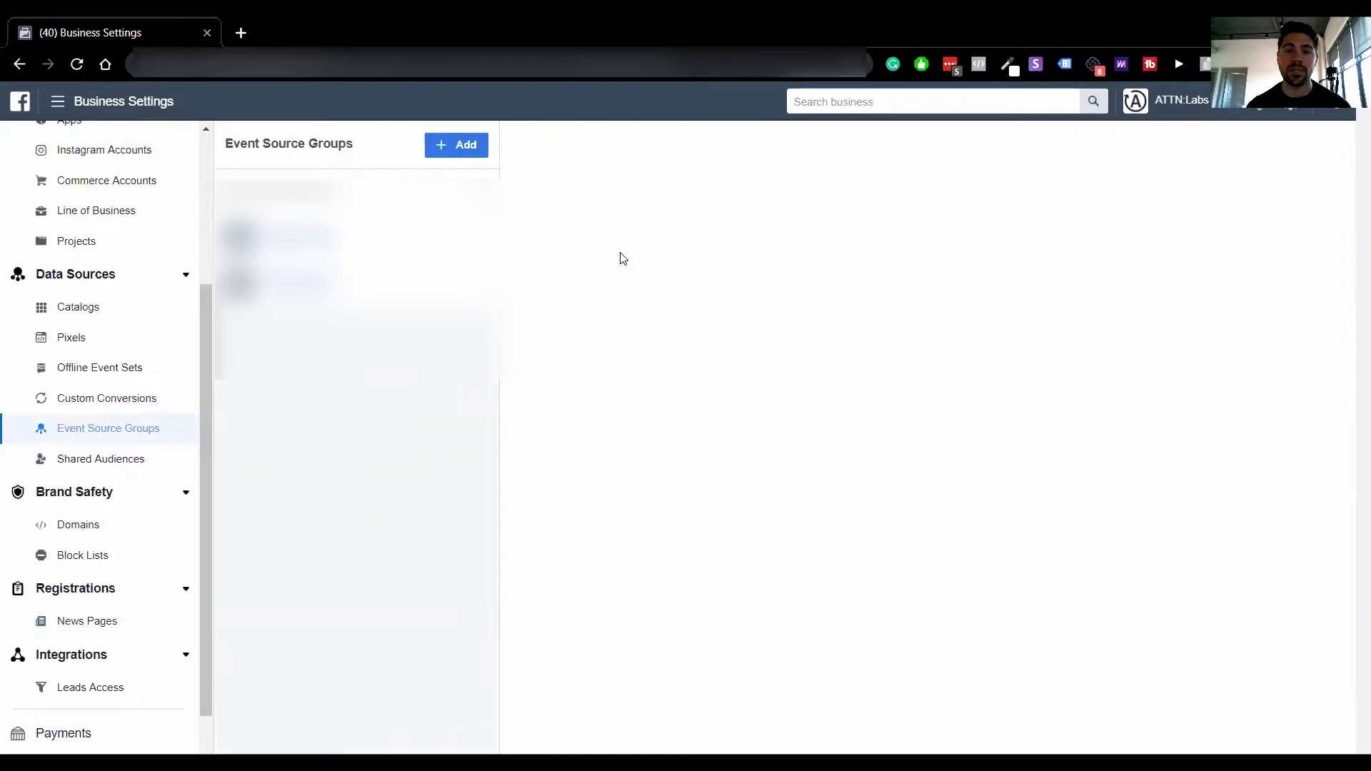
{"action": "key", "text": "alt+Left"}
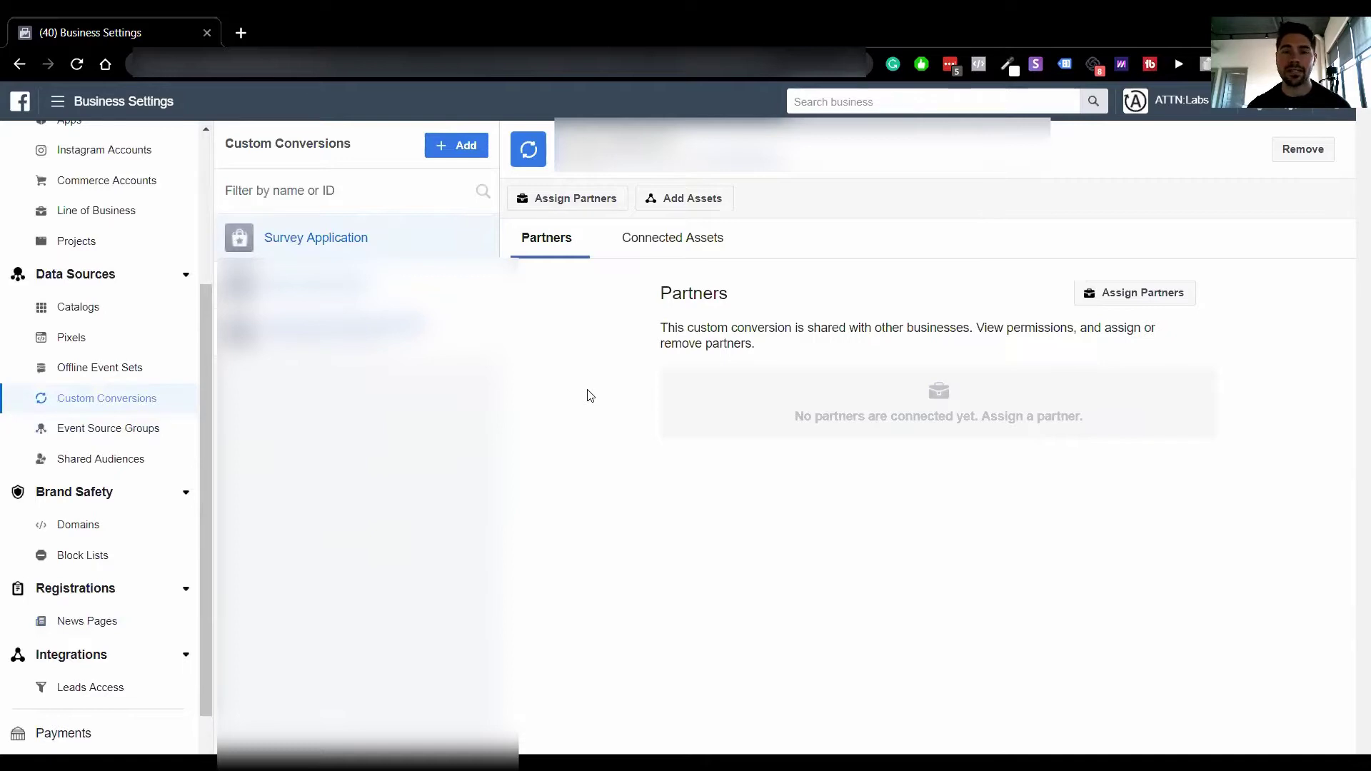
{"action": "key", "text": "alt+Left"}
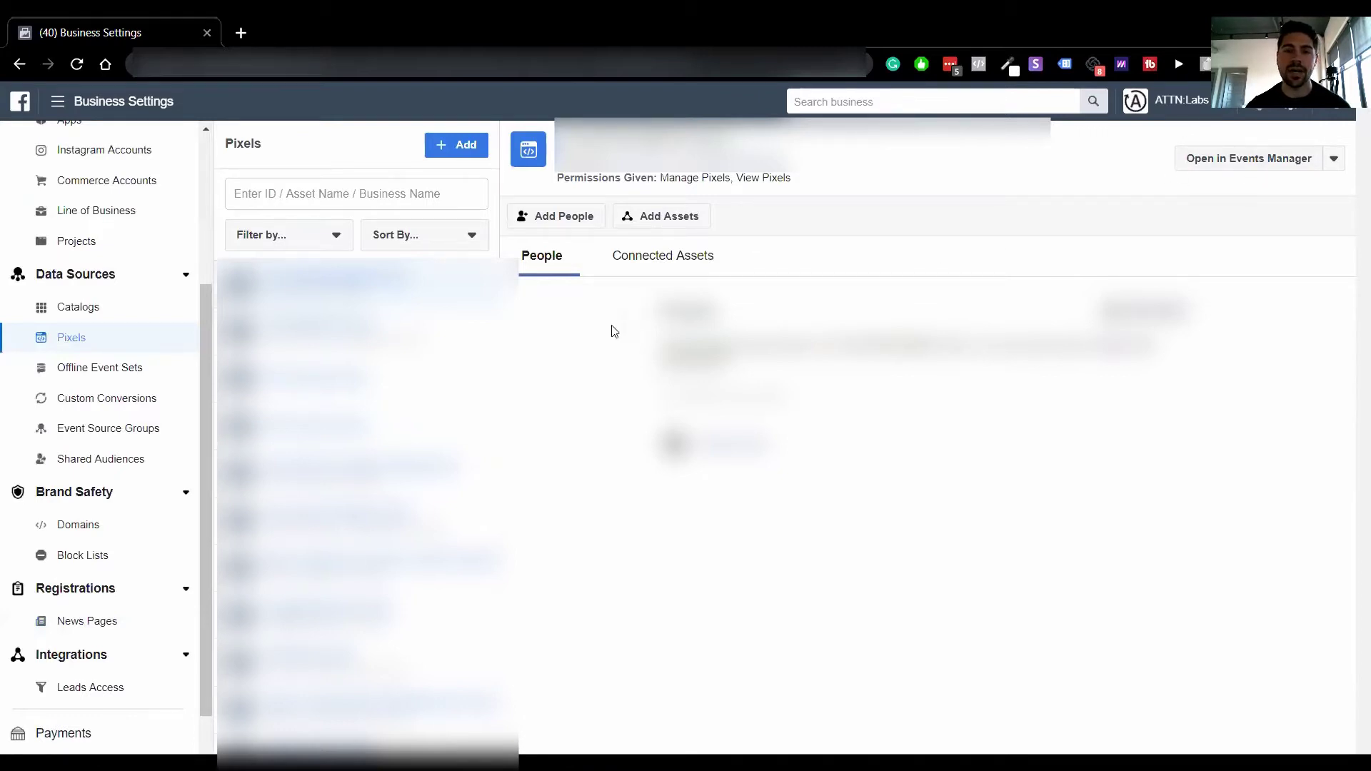
{"action": "left_click", "coordinate": [111, 306]}
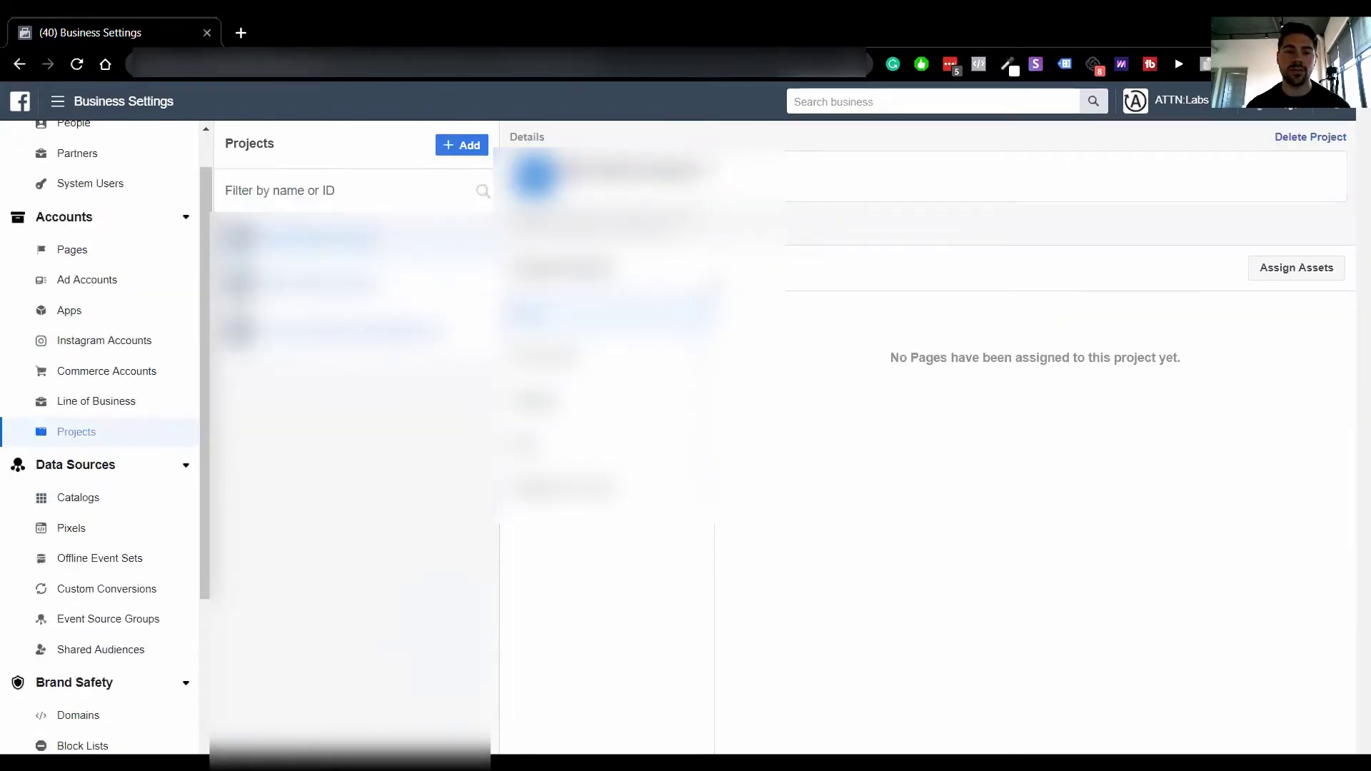
- Look through the account settings: Projects with its add option, Instagram Accounts, Apps, Ad Accounts, and Pages with its partner assignment
{"action": "left_click", "coordinate": [448, 149]}
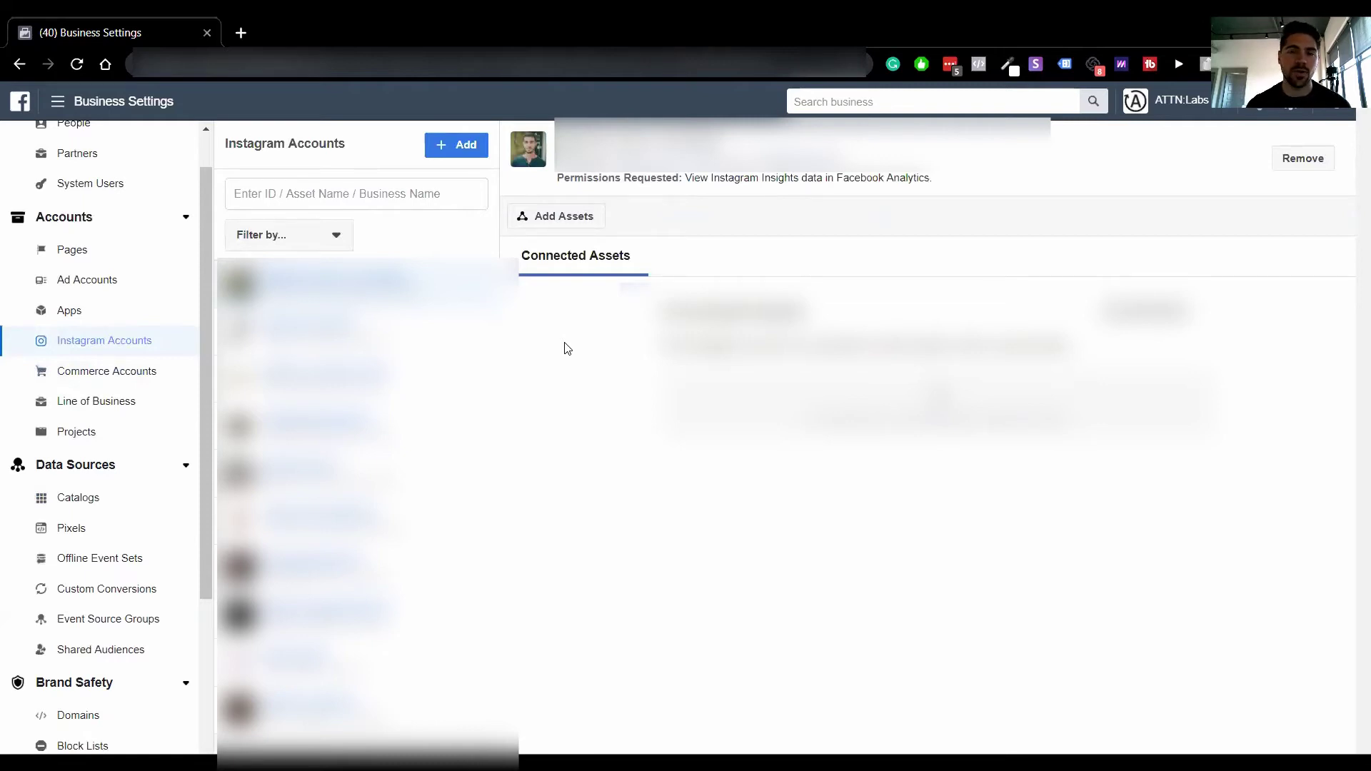
{"action": "left_click", "coordinate": [69, 310]}
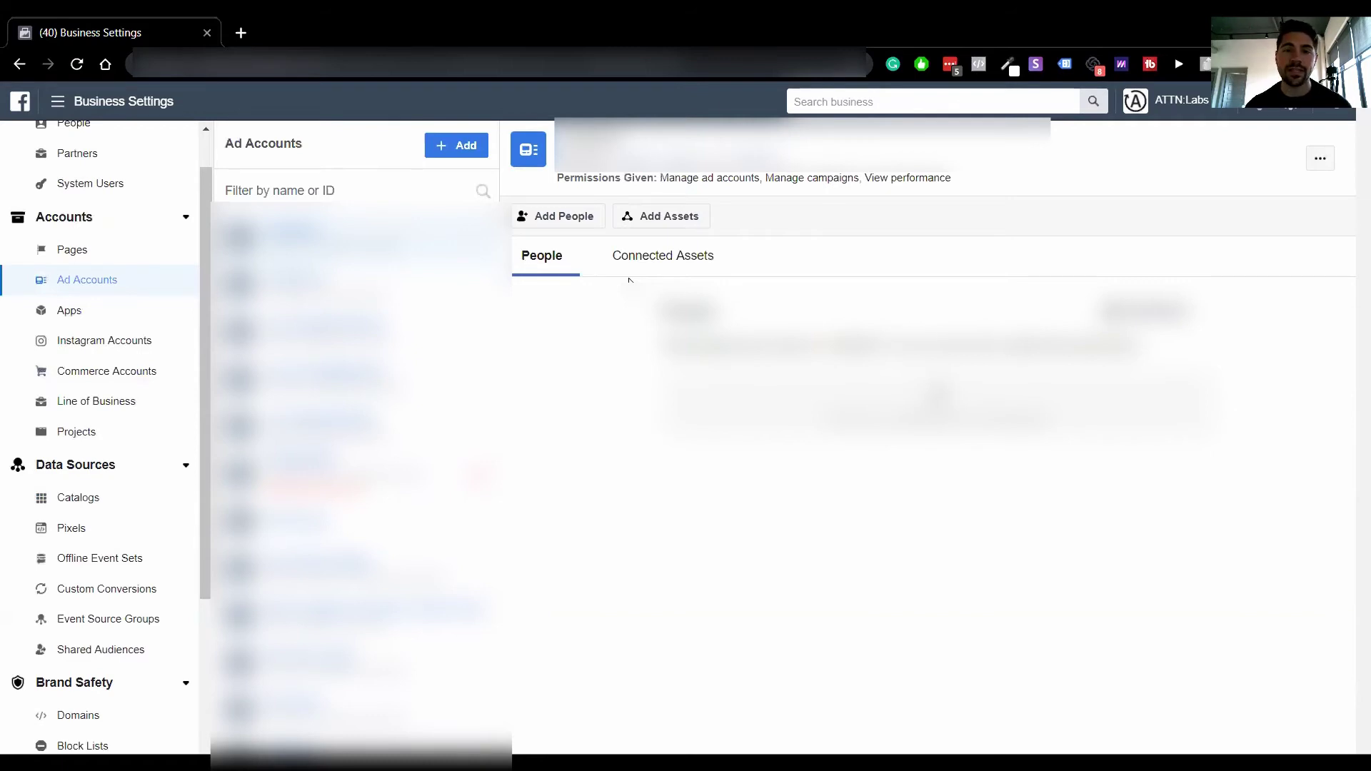
{"action": "left_click", "coordinate": [75, 250]}
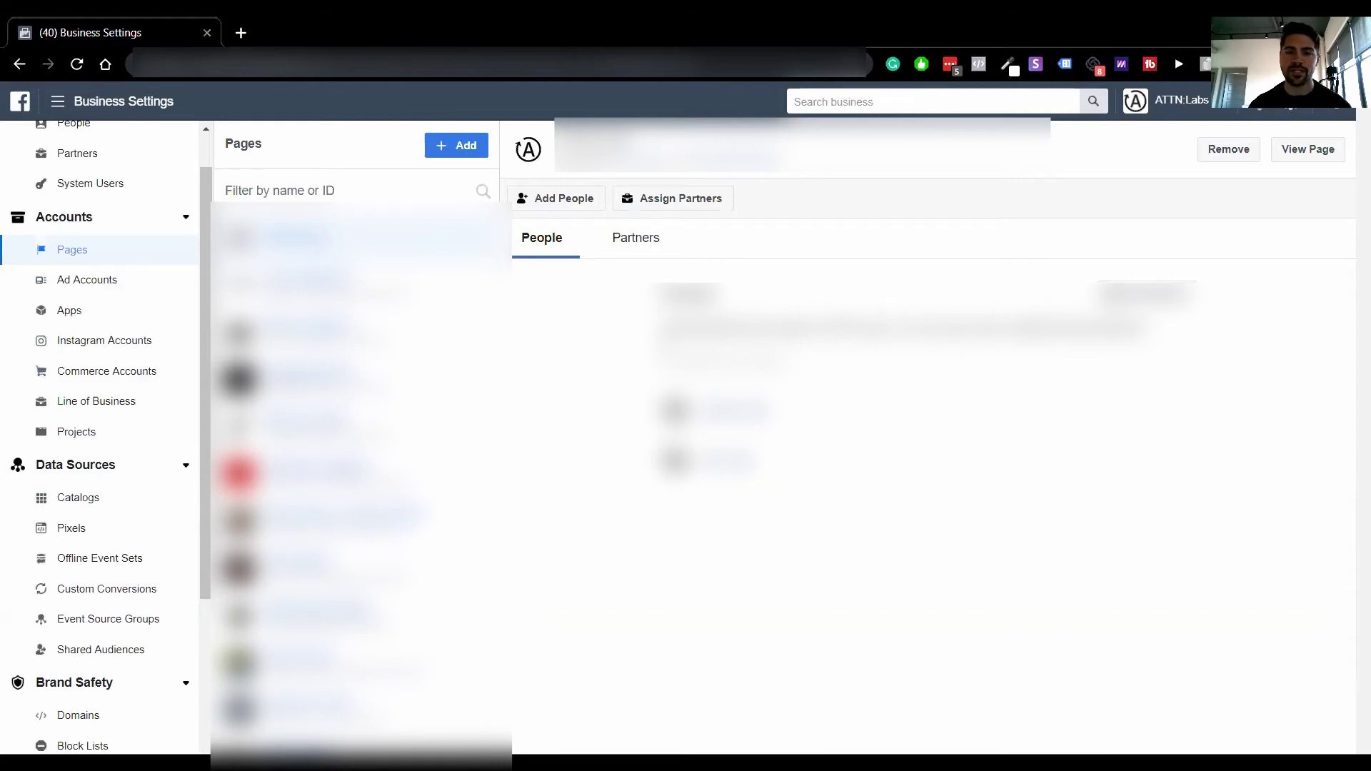
{"action": "left_click", "coordinate": [651, 196]}
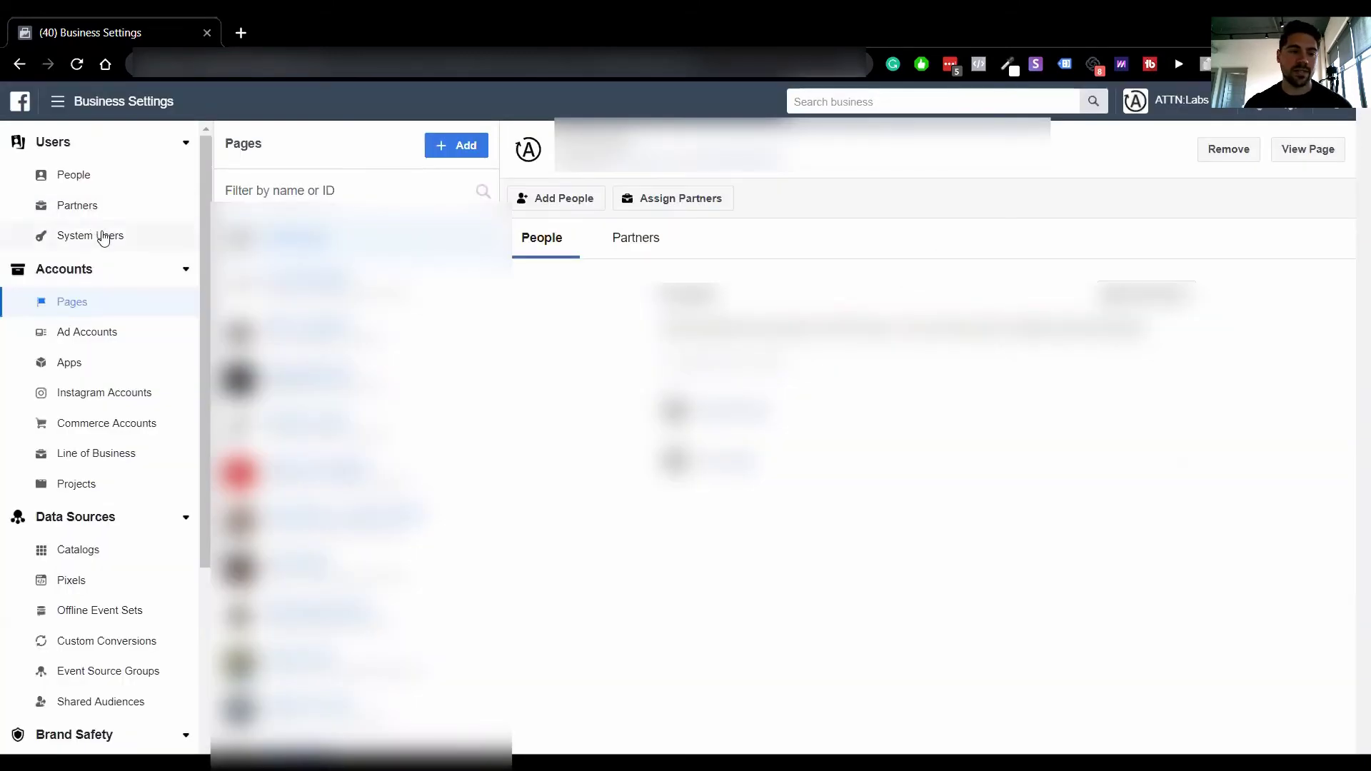
- View the System Users, Partners and People settings of the business
{"action": "left_click", "coordinate": [104, 236]}
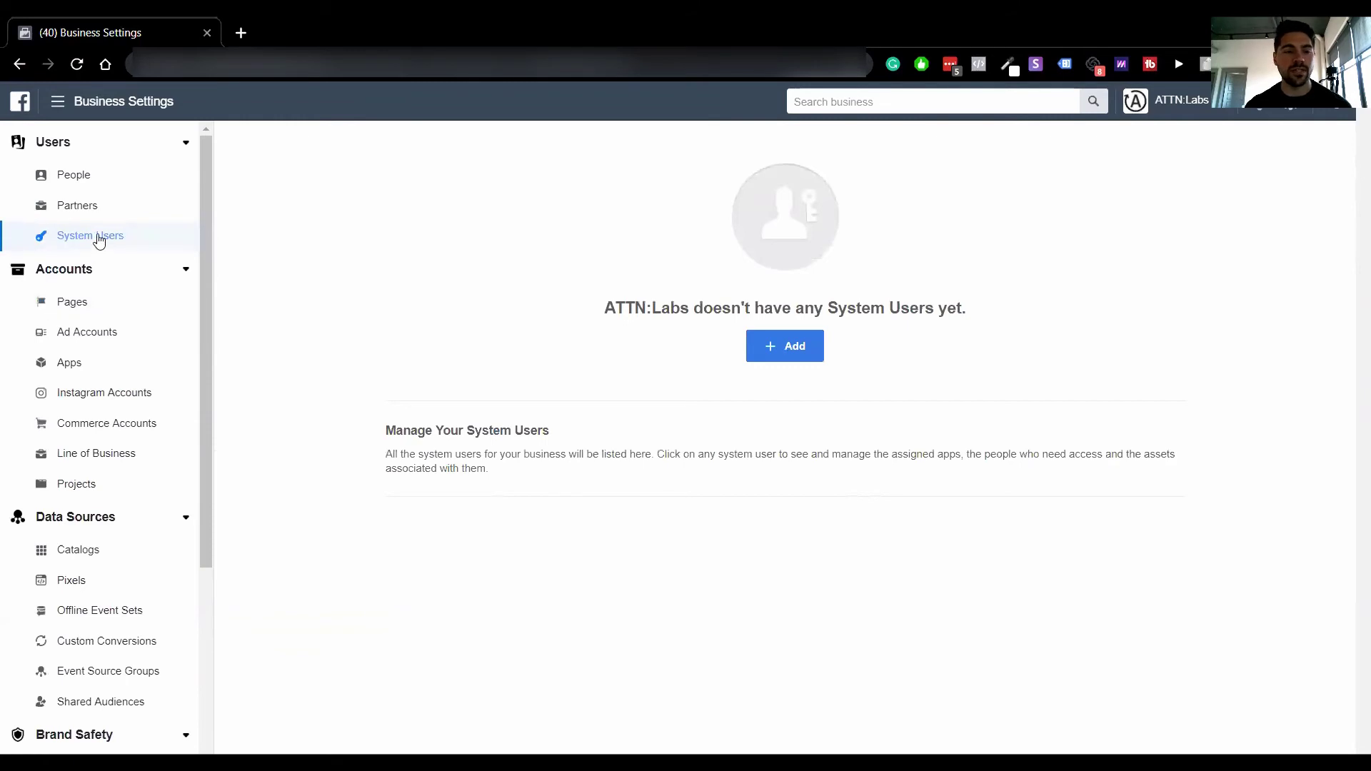
{"action": "left_click", "coordinate": [101, 210]}
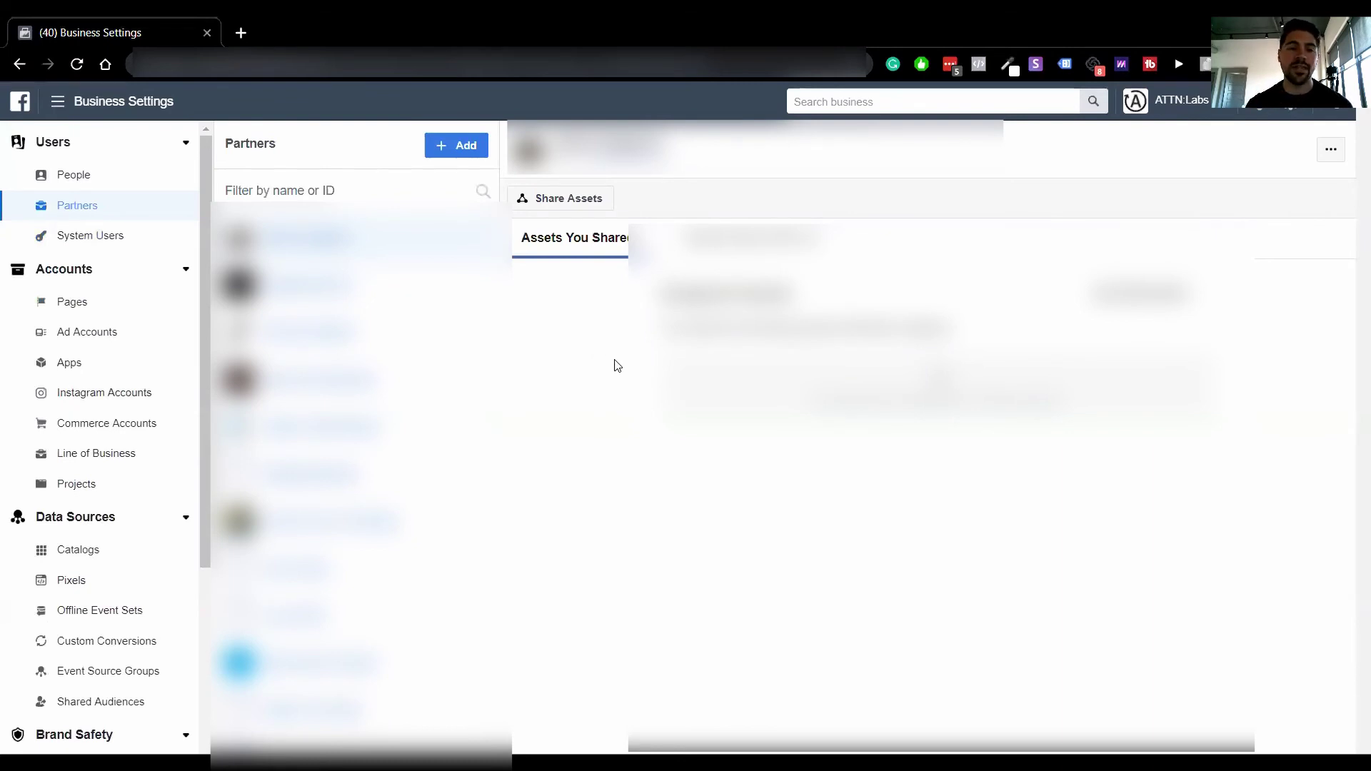
{"action": "left_click", "coordinate": [131, 185]}
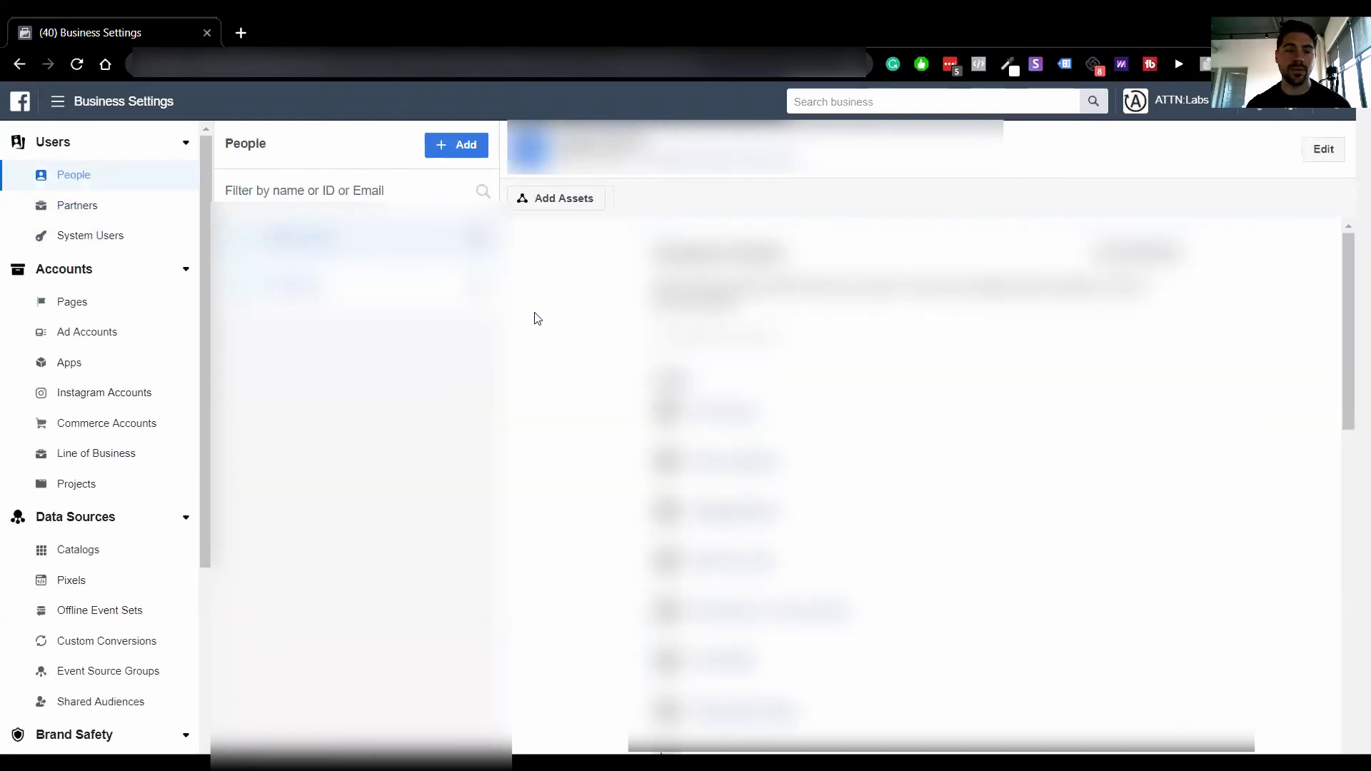